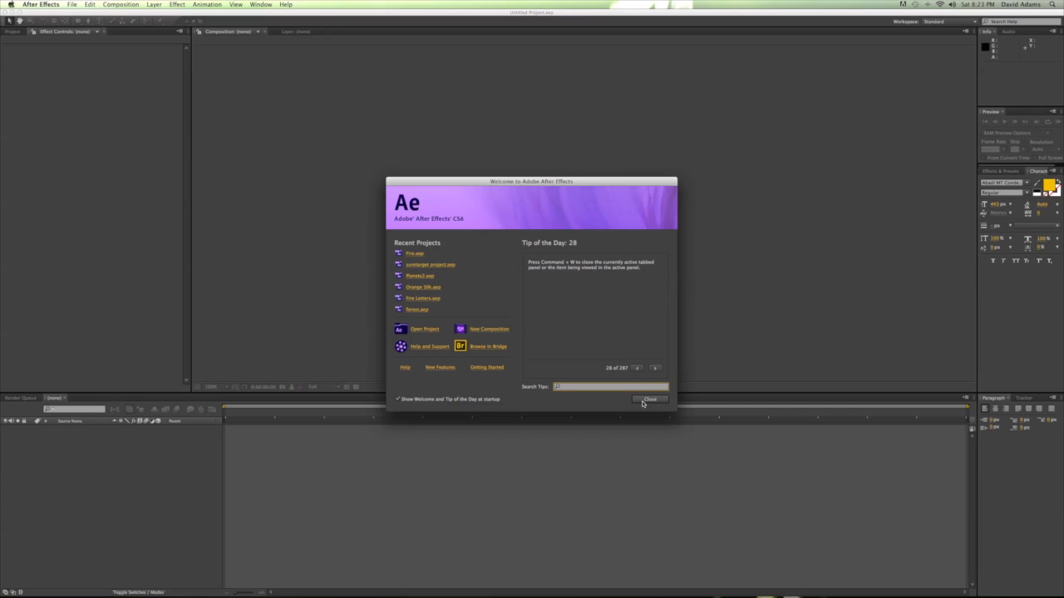
# - Import IMG_1462.MOV from the camera tracking folder and build a composition from the clip
pyautogui.click(649, 400)
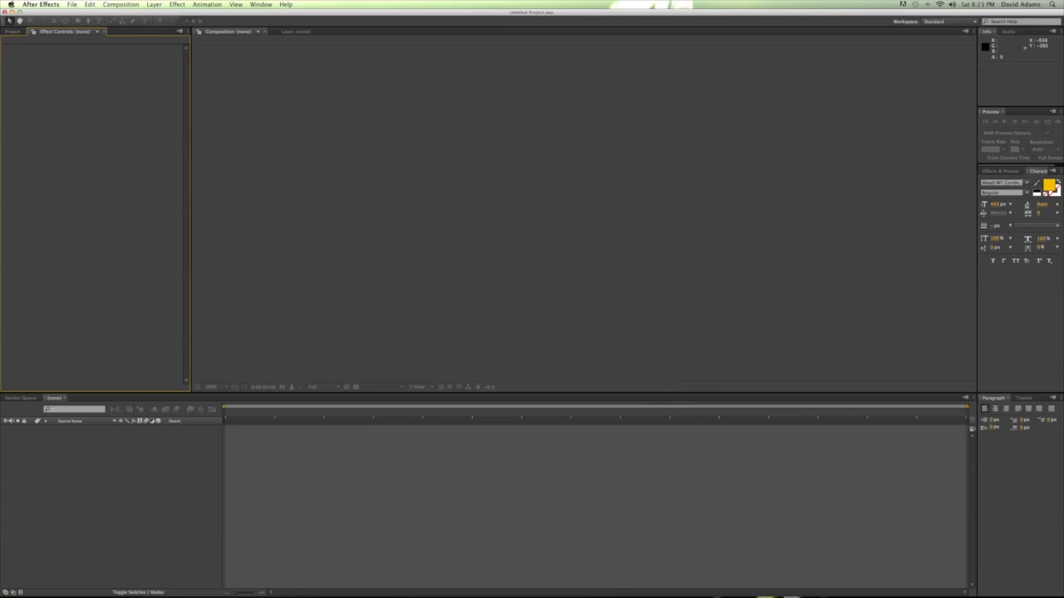
pyautogui.click(14, 33)
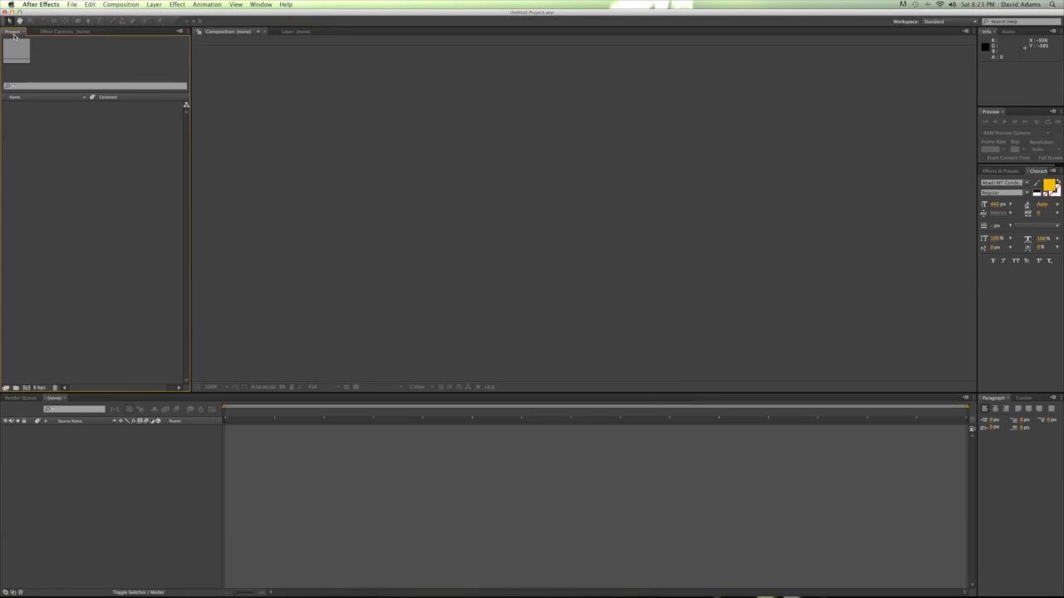
pyautogui.doubleClick(71, 260)
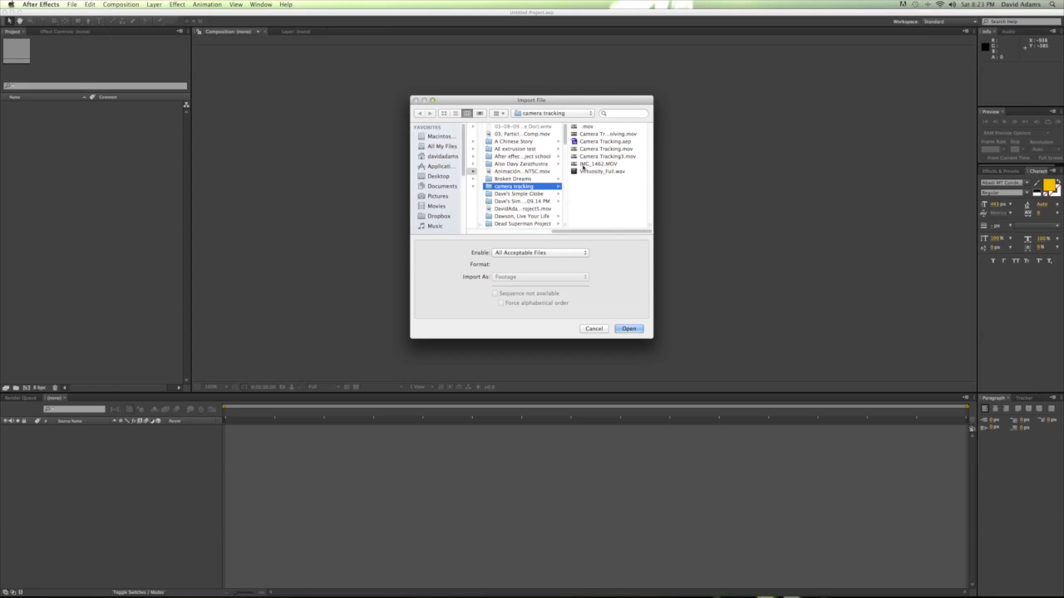
pyautogui.click(584, 164)
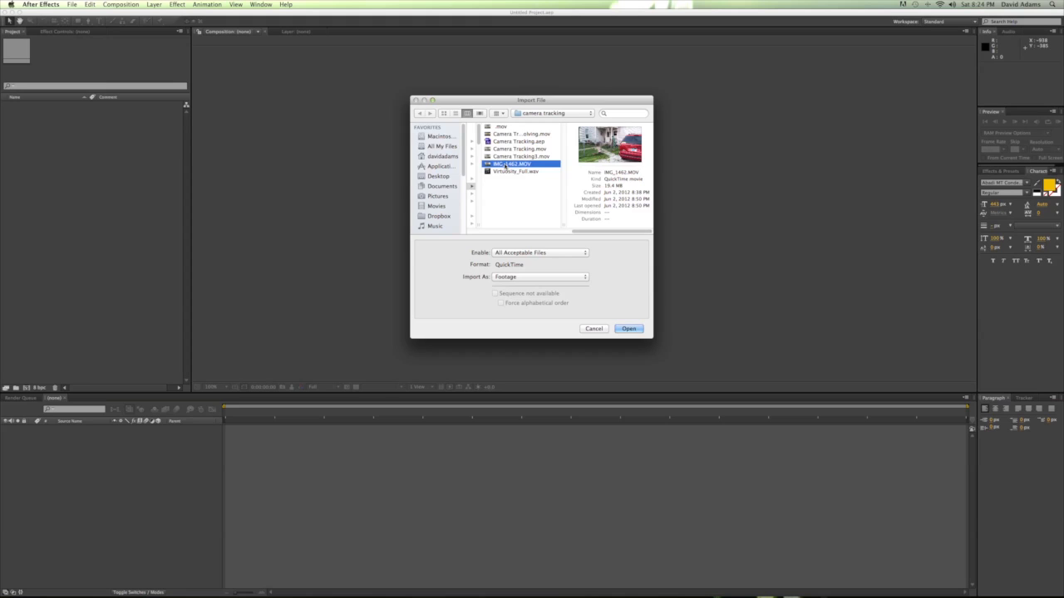
pyautogui.doubleClick(505, 165)
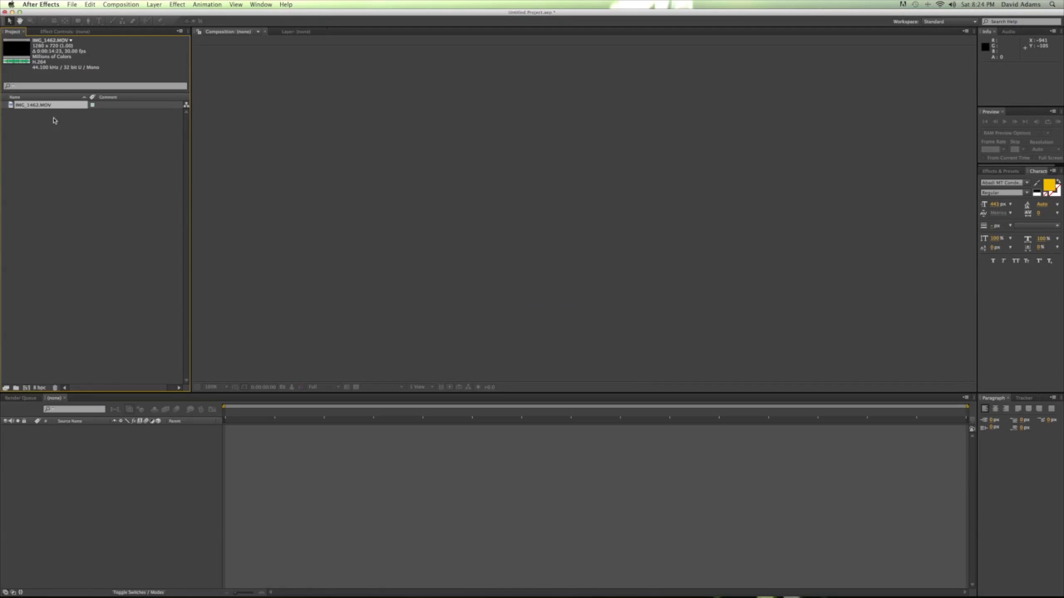
pyautogui.moveTo(15, 106); pyautogui.dragTo(67, 463)
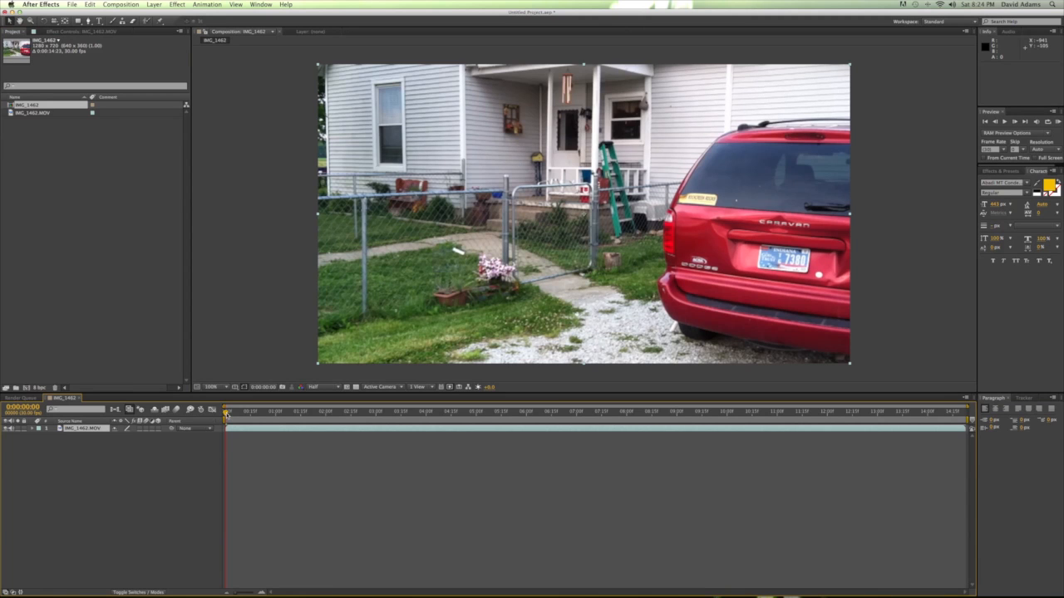
# - Change the renderer in the IMG_1462 composition's settings to Ray-traced 3D
pyautogui.moveTo(226, 413)
pyautogui.mouseDown()
pyautogui.moveTo(798, 420)
pyautogui.moveTo(226, 419)
pyautogui.mouseUp()
pyautogui.click(133, 6)
pyautogui.click(133, 28)
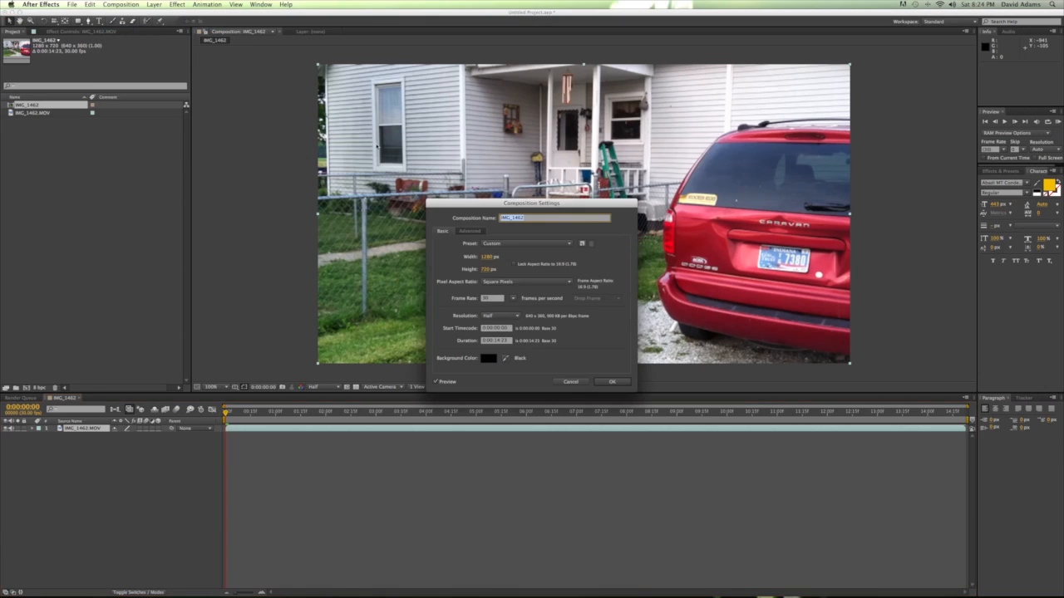
pyautogui.click(477, 234)
pyautogui.click(539, 277)
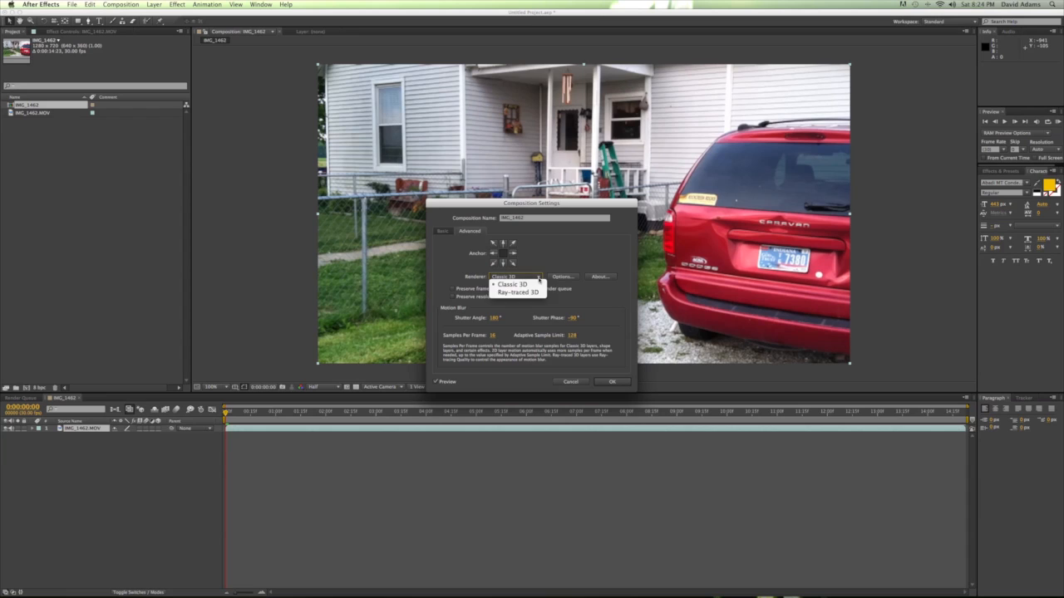
pyautogui.click(537, 294)
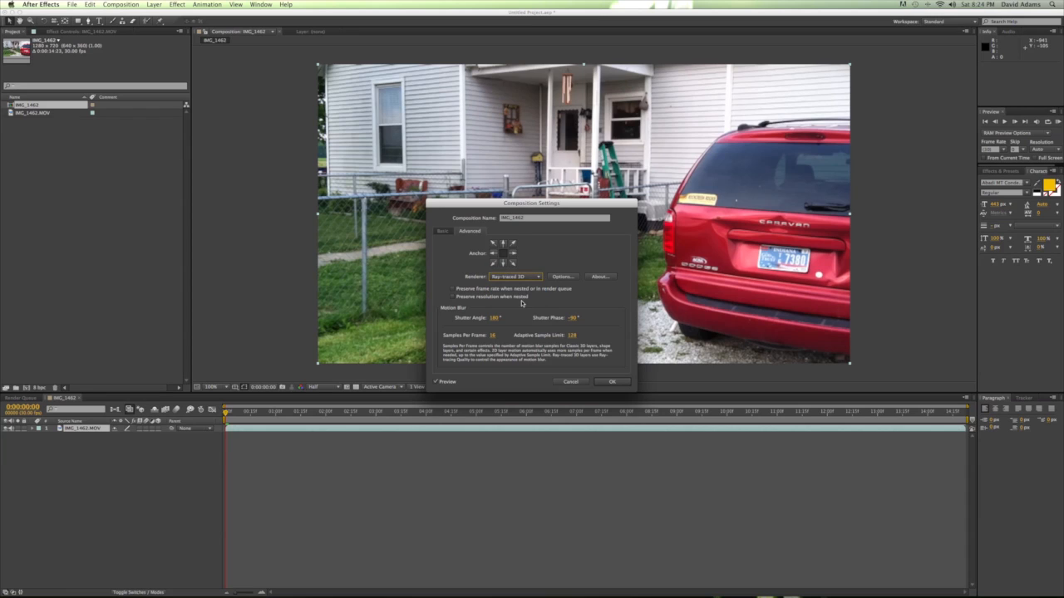
pyautogui.click(612, 383)
pyautogui.click(638, 365)
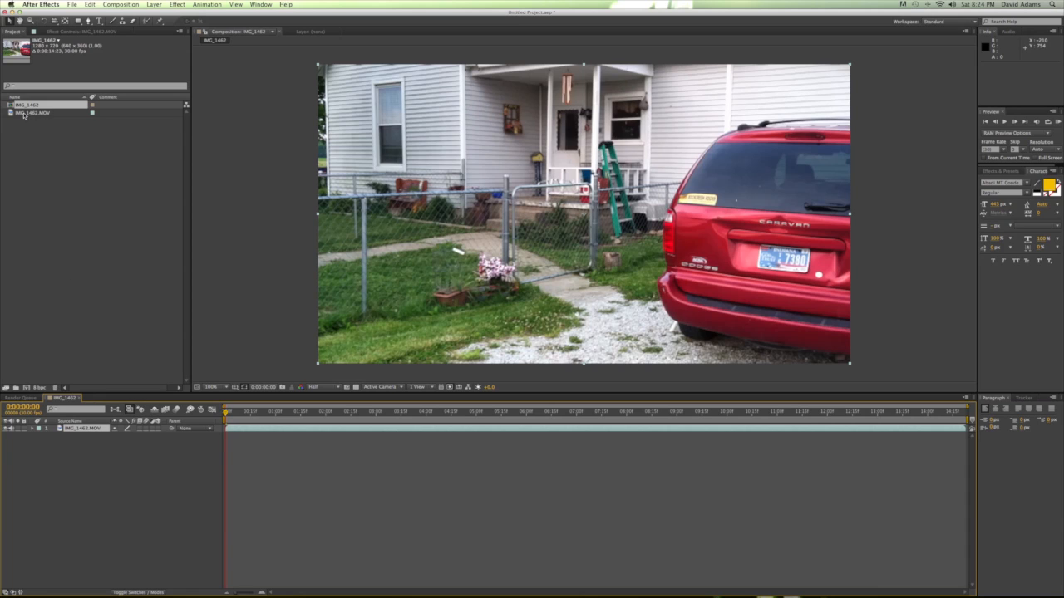
# - Start Track Camera on the IMG_1462.MOV layer
pyautogui.moveTo(227, 414); pyautogui.dragTo(193, 415)
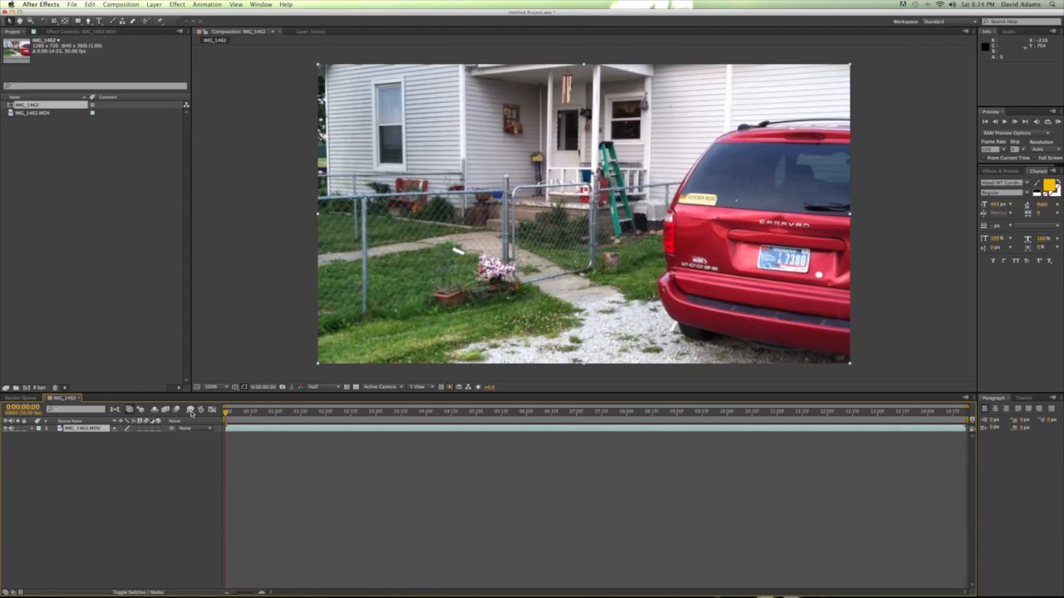
pyautogui.rightClick(237, 429)
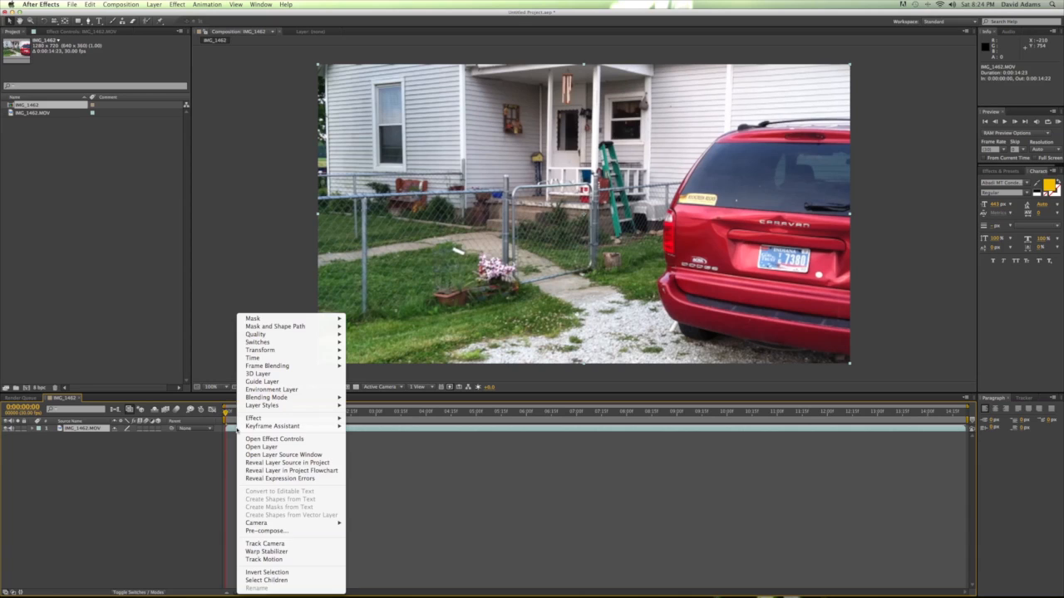
pyautogui.click(268, 544)
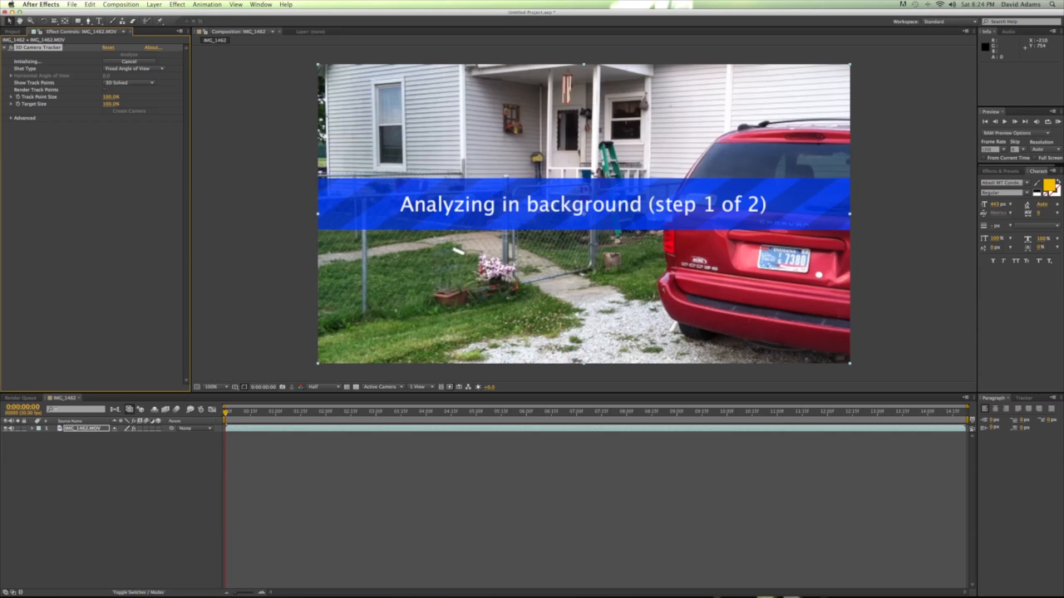
pyautogui.click(864, 574)
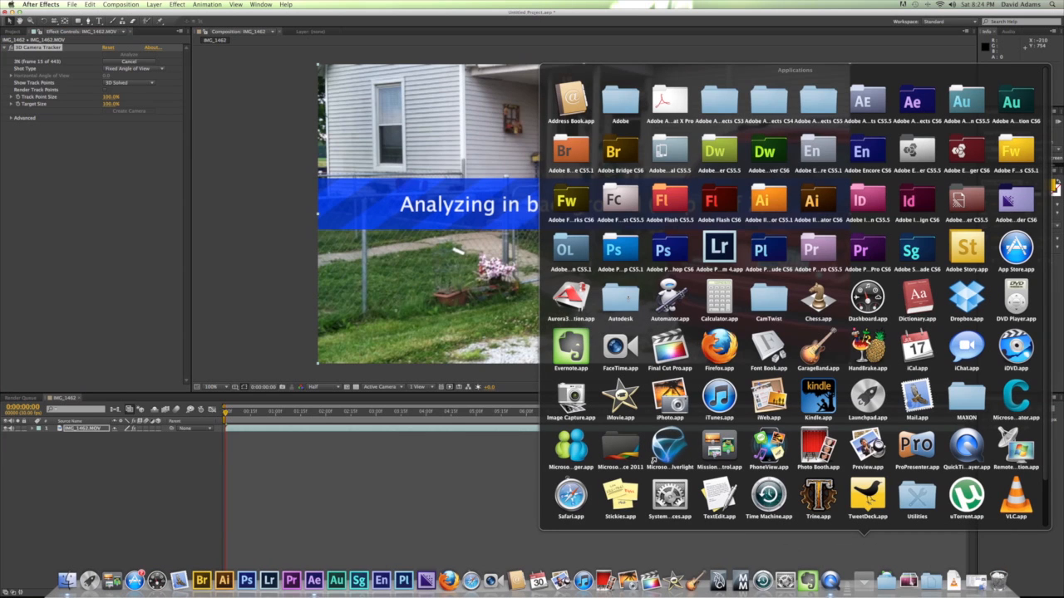
pyautogui.click(621, 305)
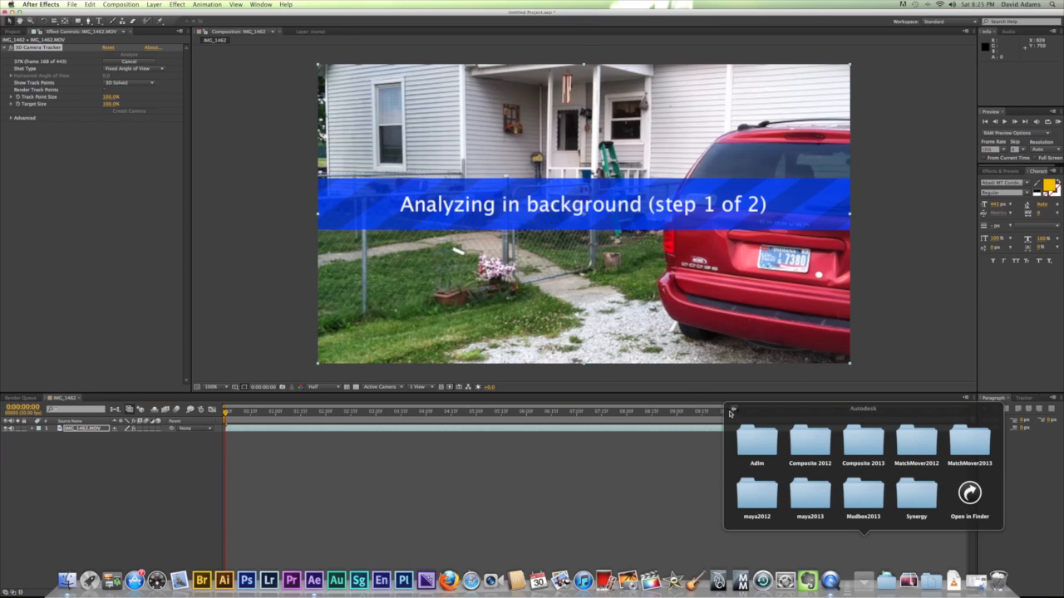
pyautogui.click(733, 410)
pyautogui.click(451, 286)
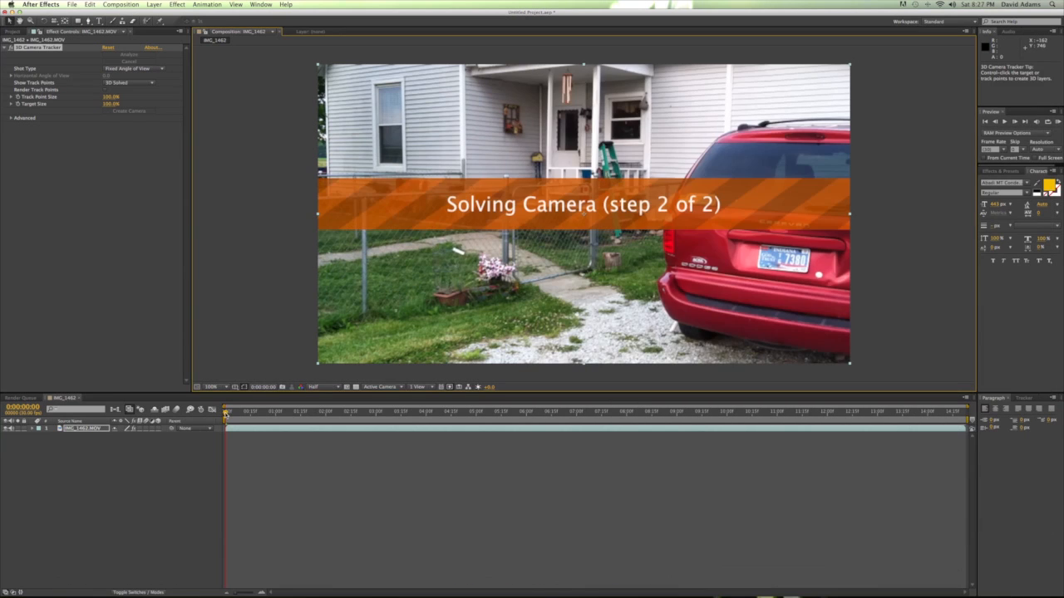
# - Create a text layer and camera from the ground-plane track points on the path in front of the gate
pyautogui.moveTo(226, 413)
pyautogui.mouseDown()
pyautogui.moveTo(247, 413)
pyautogui.moveTo(212, 416)
pyautogui.mouseUp()
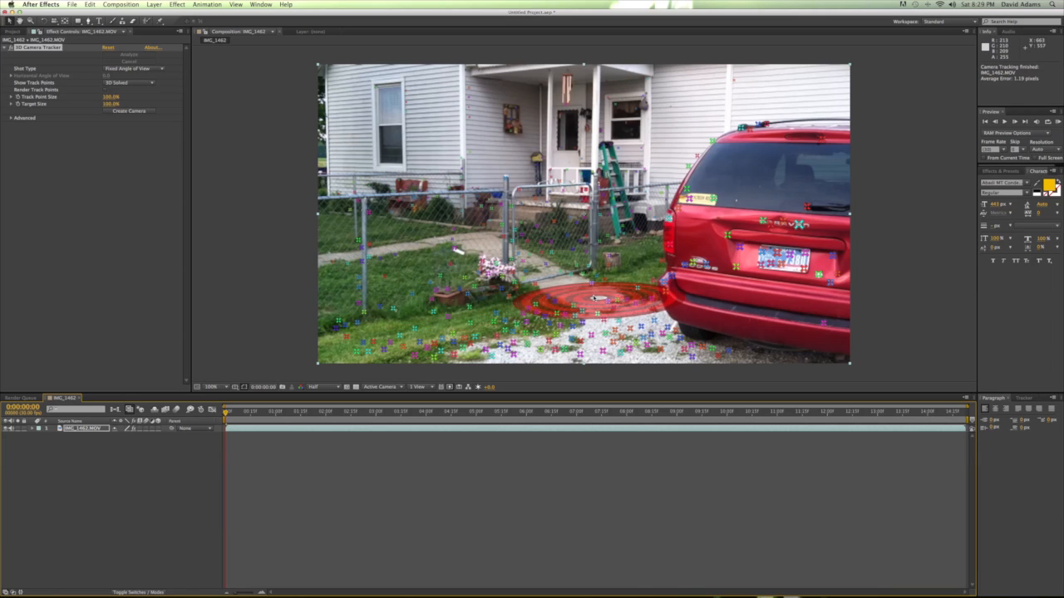
pyautogui.click(594, 297)
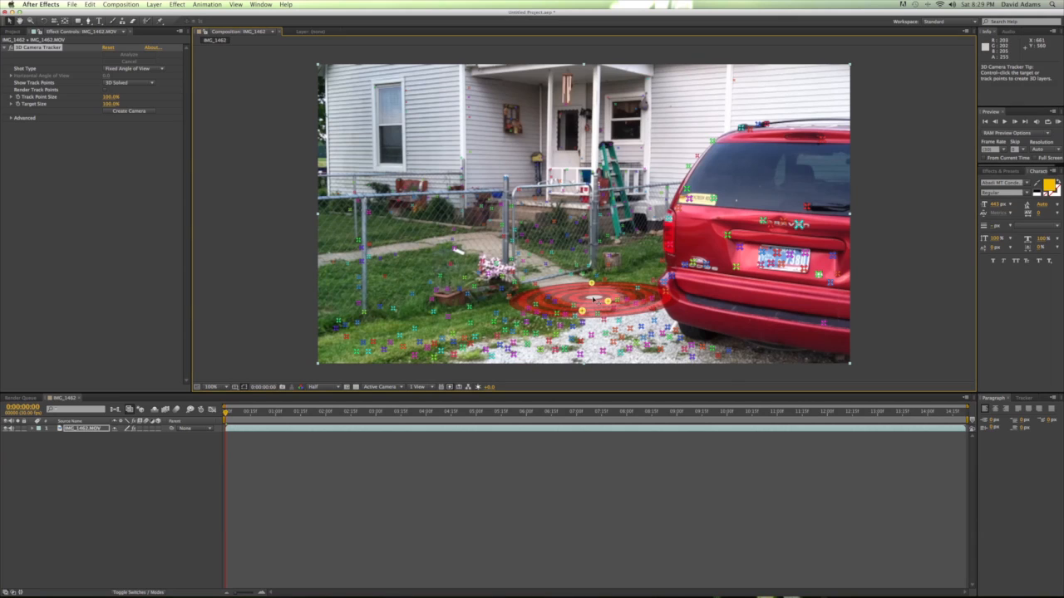
pyautogui.rightClick(594, 299)
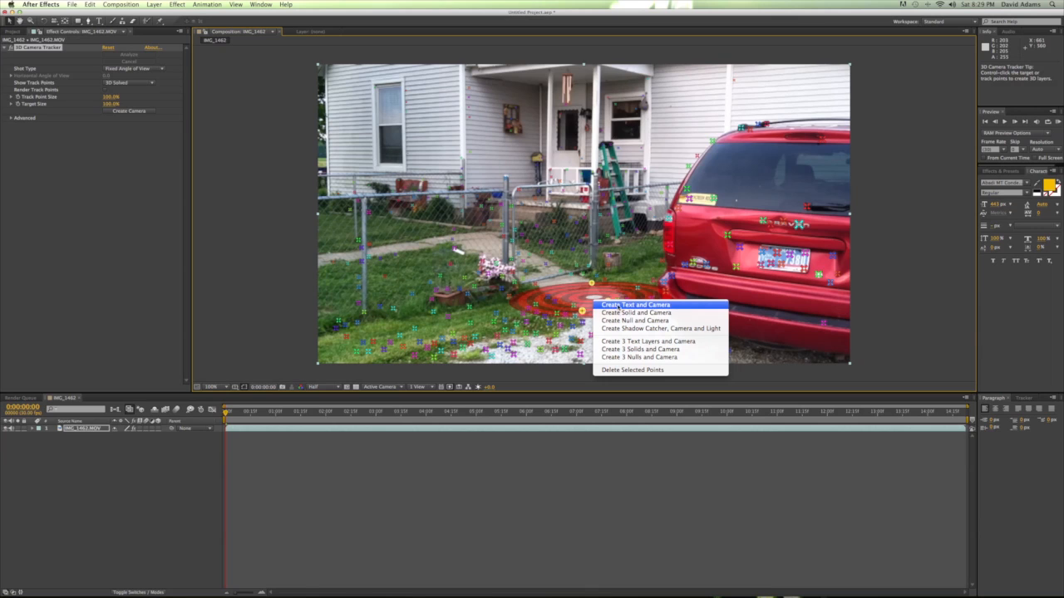
pyautogui.click(618, 307)
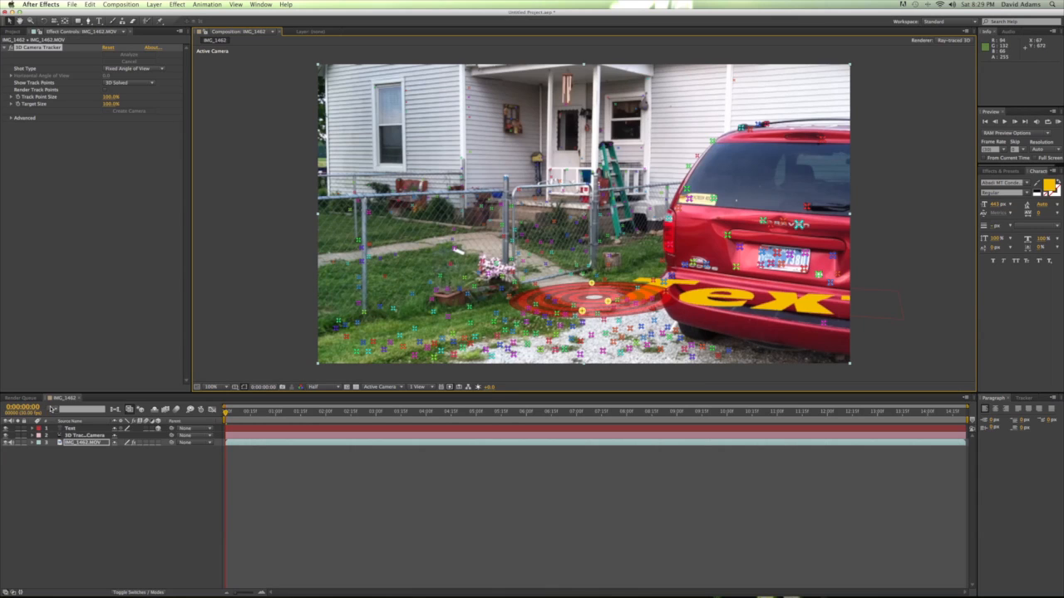
# - Set the text layer's Anchor Point to 380, -79, 0 so the word centres on its tracked spot
pyautogui.click(40, 429)
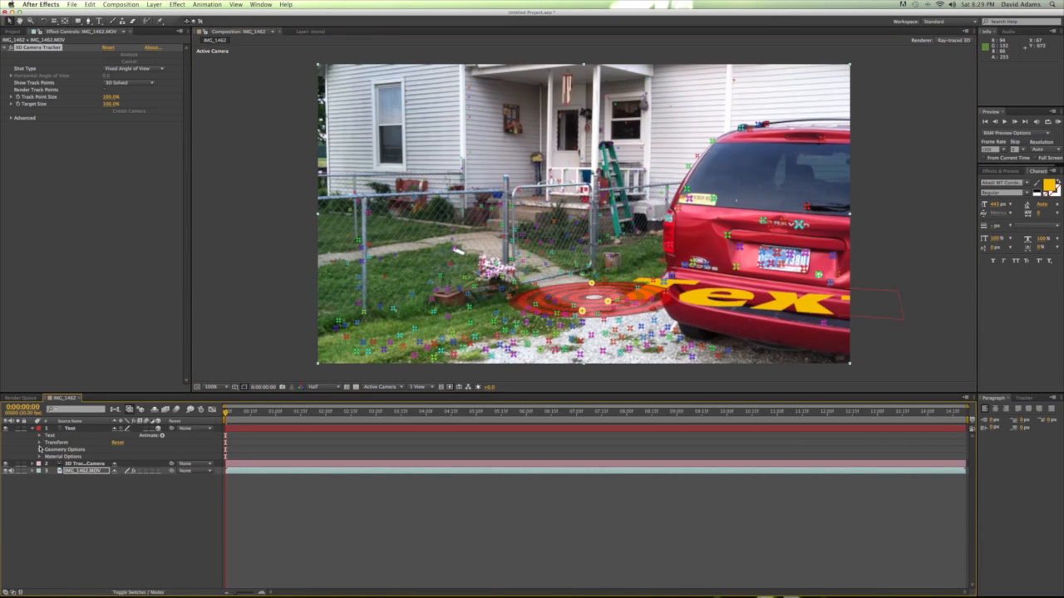
pyautogui.click(39, 442)
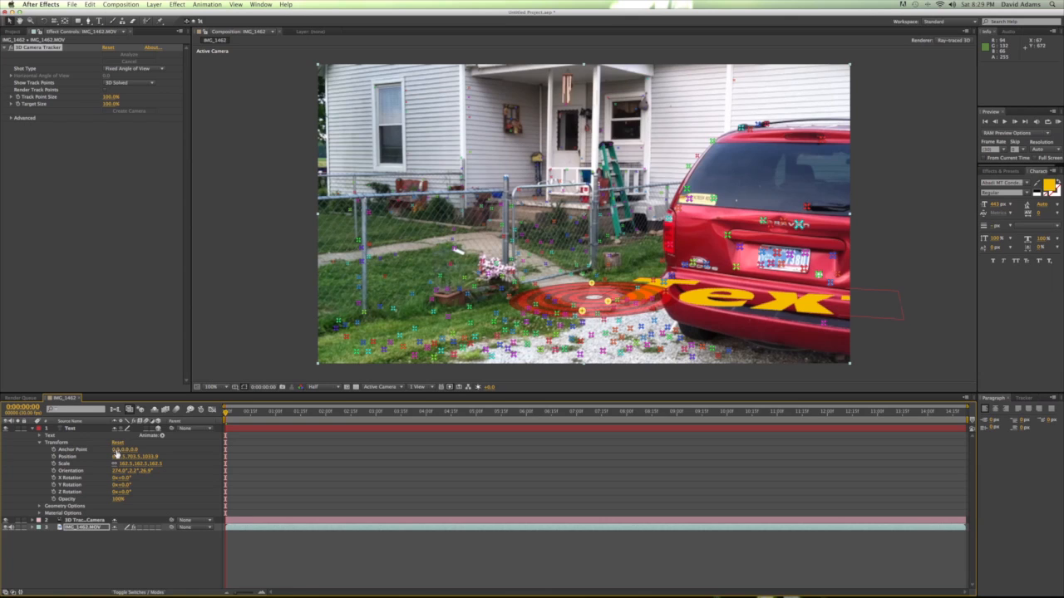
pyautogui.moveTo(121, 449); pyautogui.dragTo(275, 450)
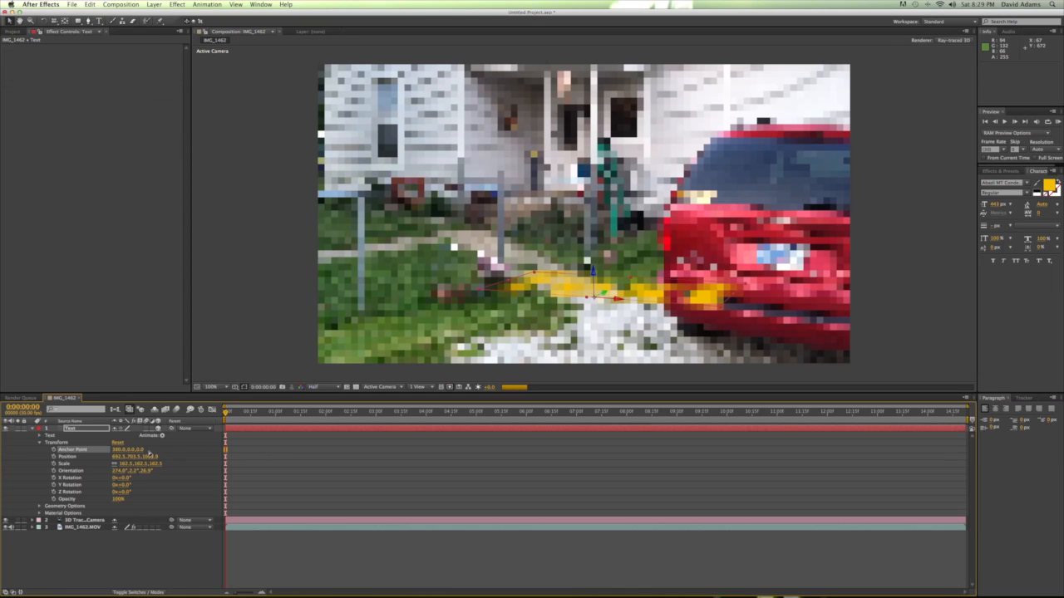
pyautogui.moveTo(131, 450); pyautogui.dragTo(90, 456)
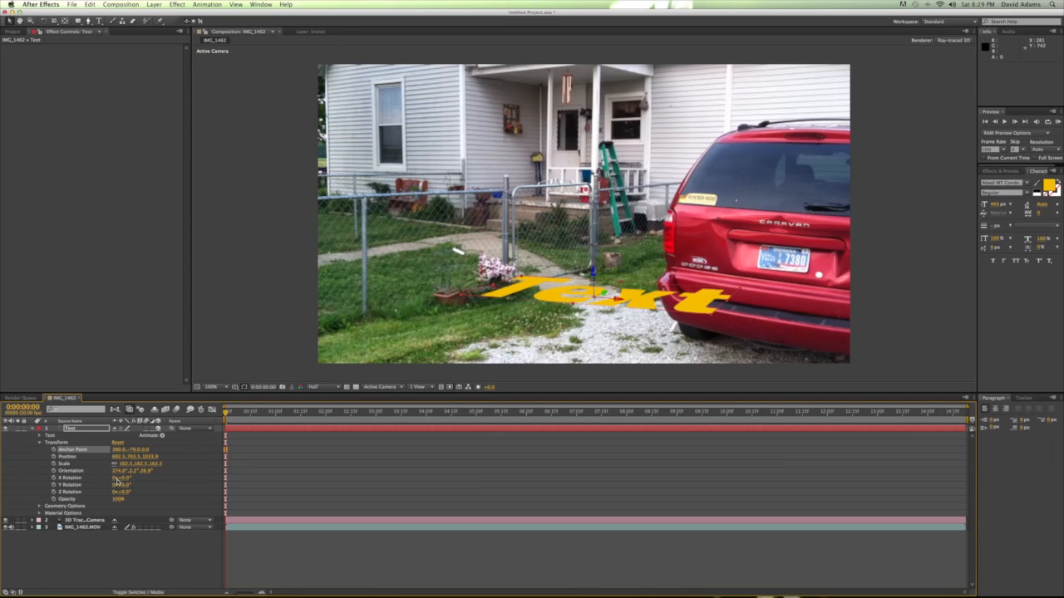
# - Try rotating the text about its X and Y axes, undo those changes, and set its Z Rotation to 30°
pyautogui.moveTo(123, 478); pyautogui.dragTo(126, 479)
pyautogui.press('super+z')
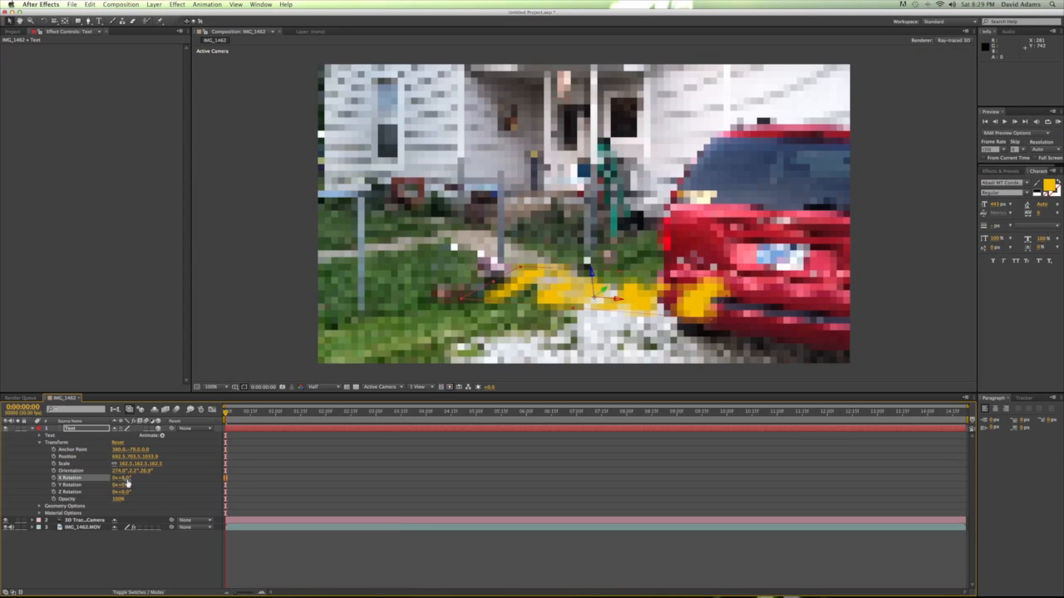
pyautogui.moveTo(124, 487); pyautogui.dragTo(142, 493)
pyautogui.press('super+z')
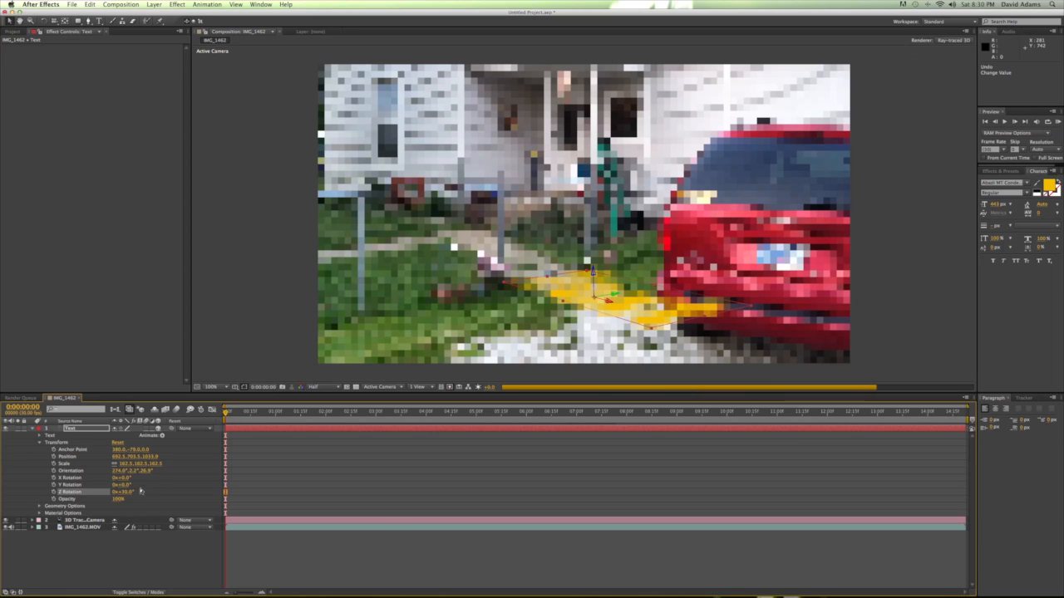
# - Scale the text down to about 83% and move it onto the walkway at position 616.2, 697.8, 1077.1
pyautogui.moveTo(154, 464); pyautogui.dragTo(122, 464)
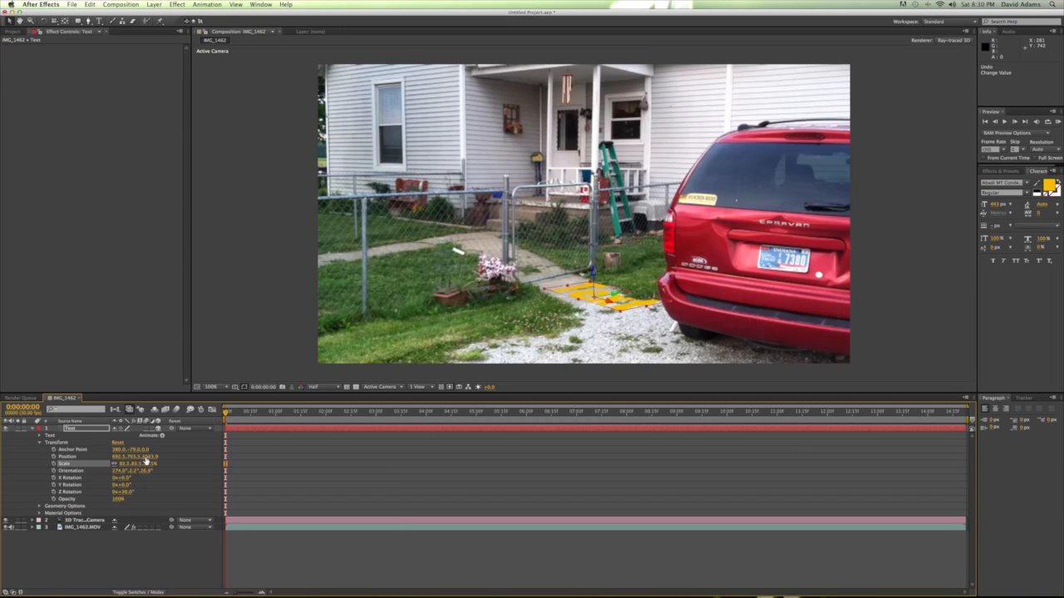
pyautogui.moveTo(147, 456); pyautogui.dragTo(155, 456)
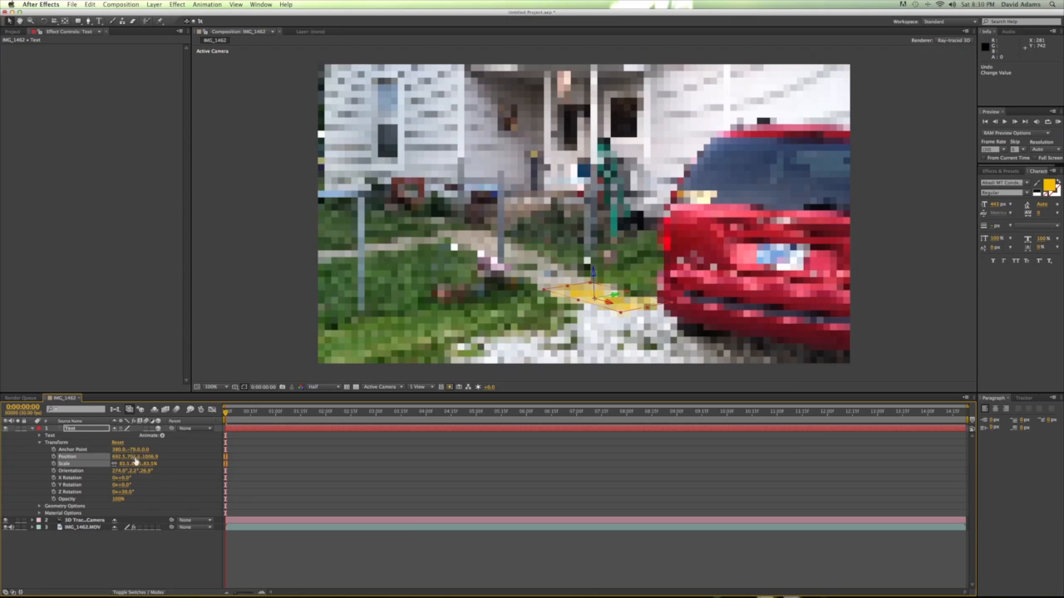
pyautogui.moveTo(132, 458); pyautogui.dragTo(85, 456)
pyautogui.press('super+z')
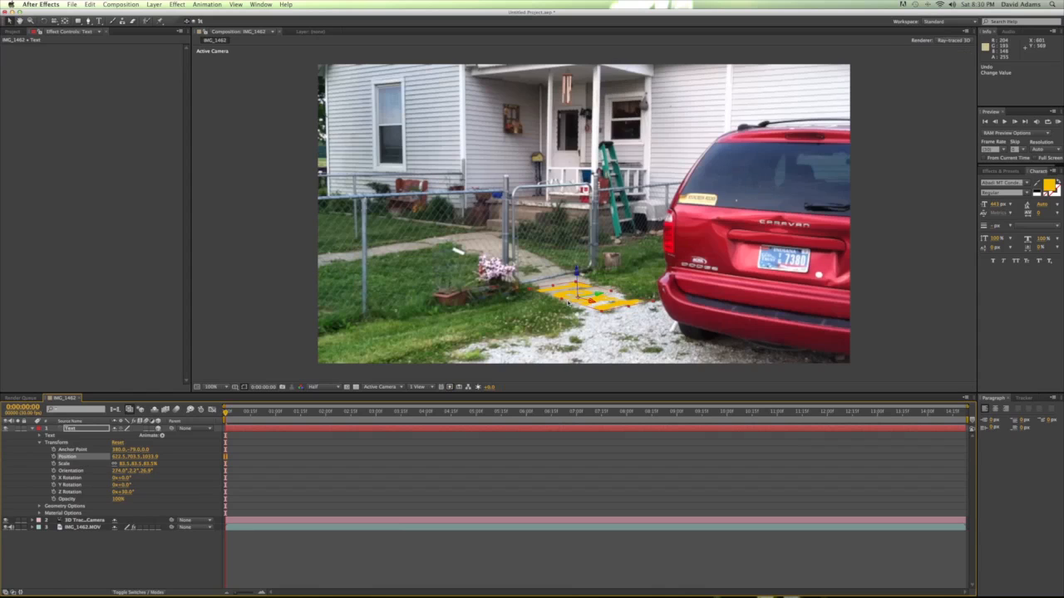
pyautogui.moveTo(598, 297); pyautogui.dragTo(578, 286)
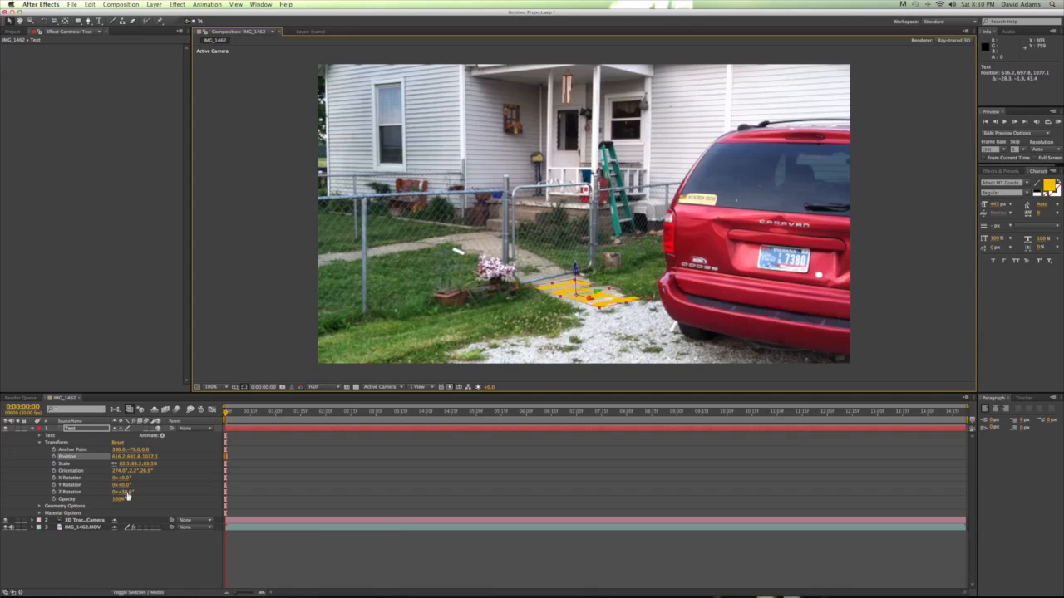
# - Set the text's Z Rotation to 38° and reduce its scale to about 72% to fit the walkway
pyautogui.moveTo(126, 496); pyautogui.dragTo(176, 496)
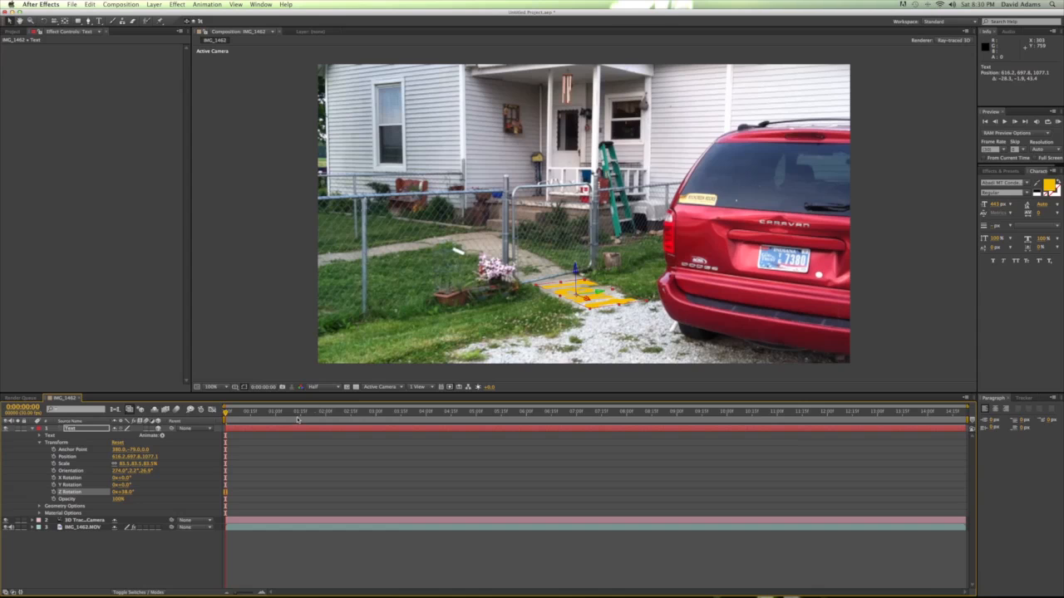
pyautogui.moveTo(148, 464); pyautogui.dragTo(143, 464)
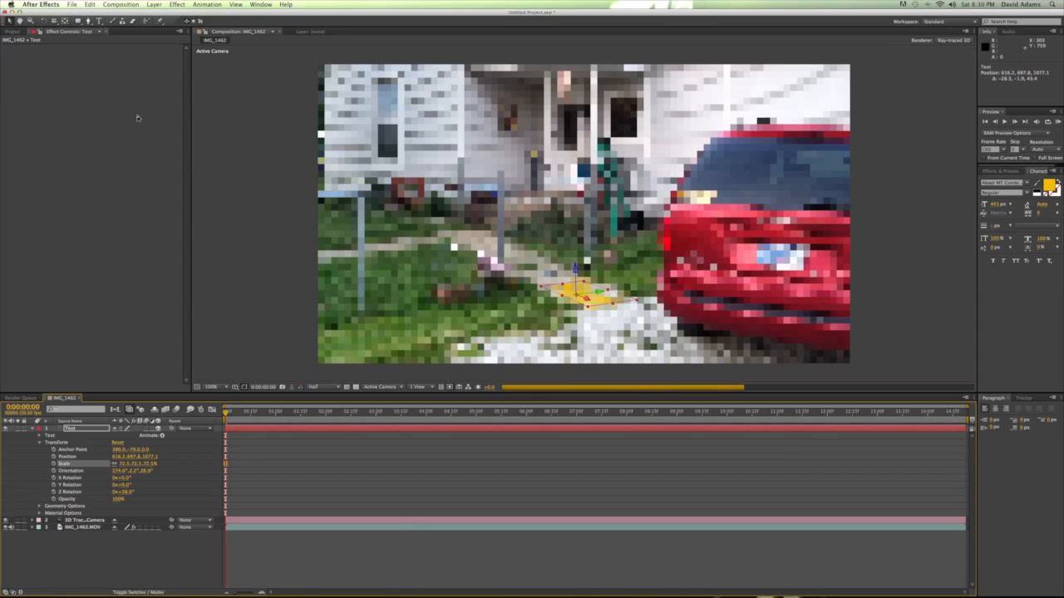
# - Replace the wording of the text on the walkway with "Welcome"
pyautogui.click(99, 21)
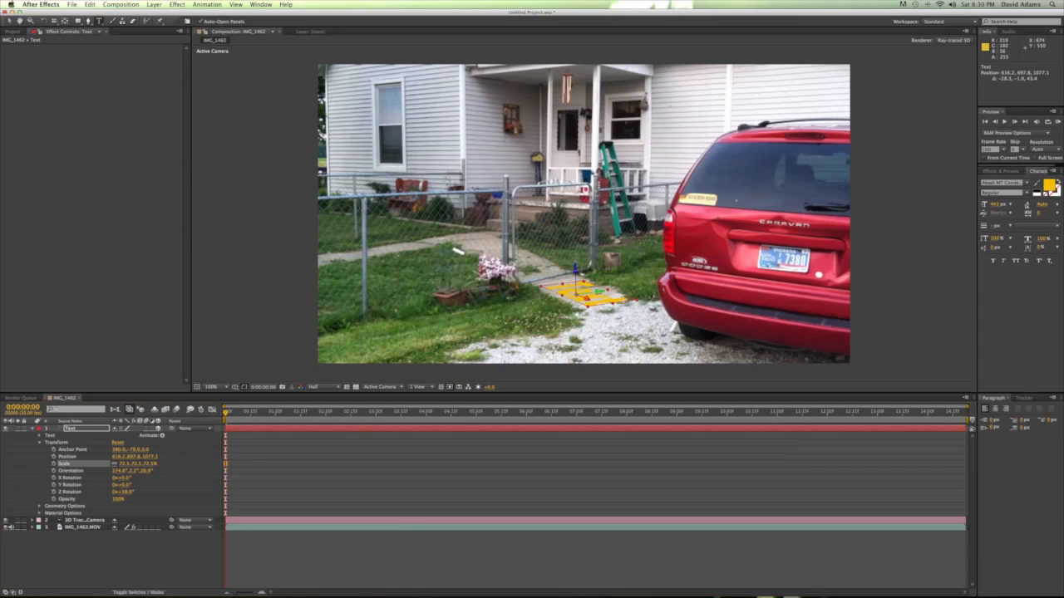
pyautogui.doubleClick(599, 304)
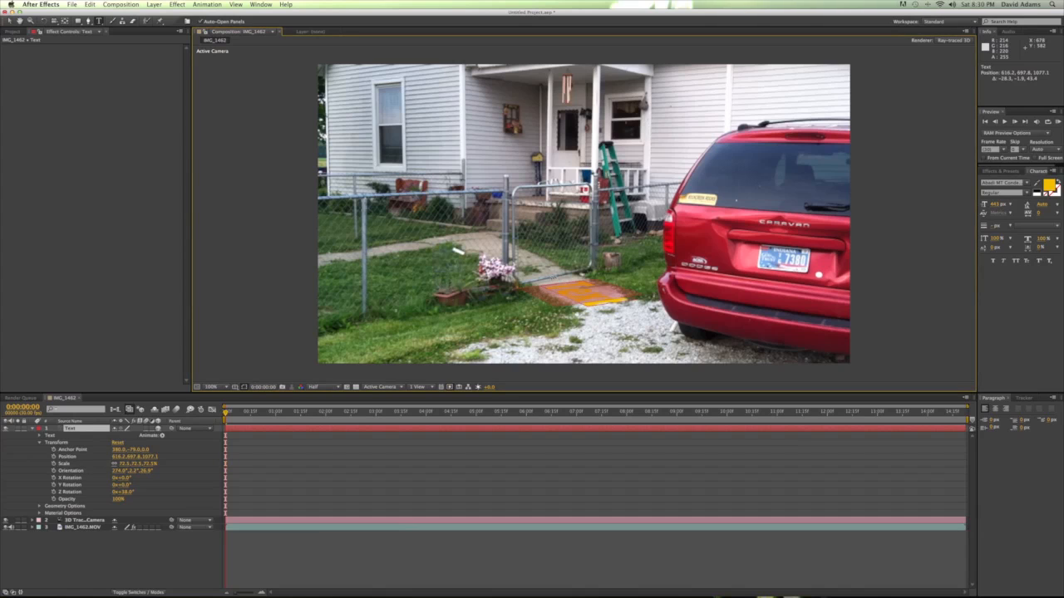
pyautogui.moveTo(598, 307); pyautogui.dragTo(549, 270)
pyautogui.click(549, 270)
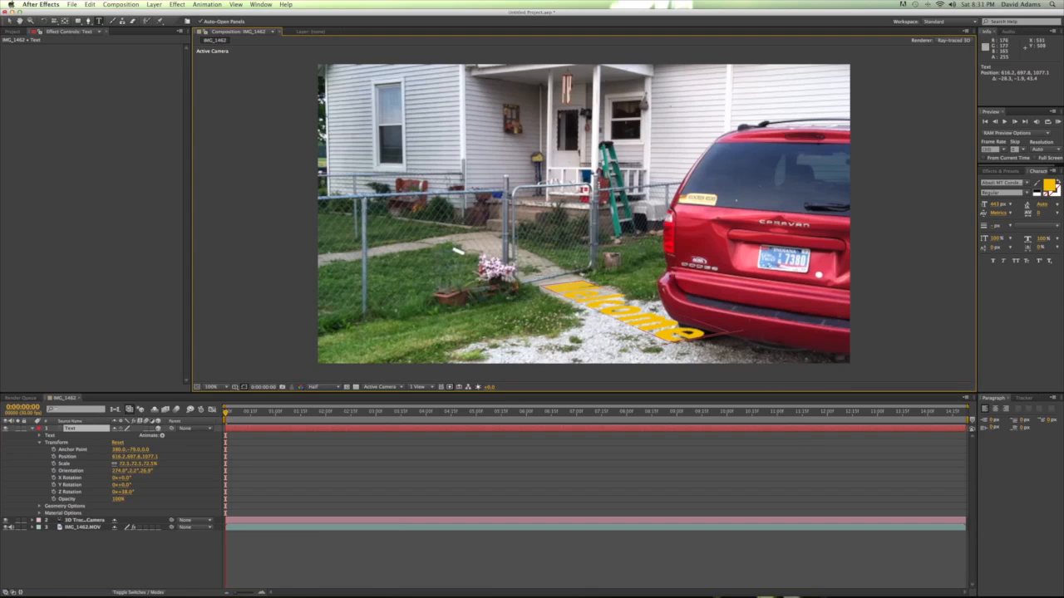
# - Scale the Welcome text down to about 38% and move it slightly farther up the walkway toward the gate
pyautogui.moveTo(129, 465); pyautogui.dragTo(112, 464)
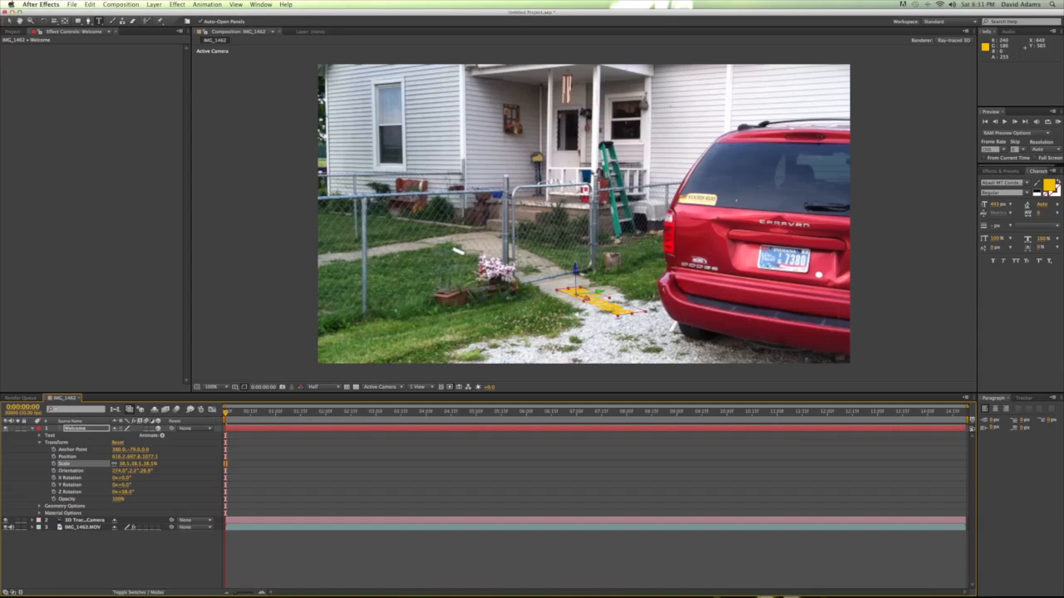
pyautogui.click(10, 20)
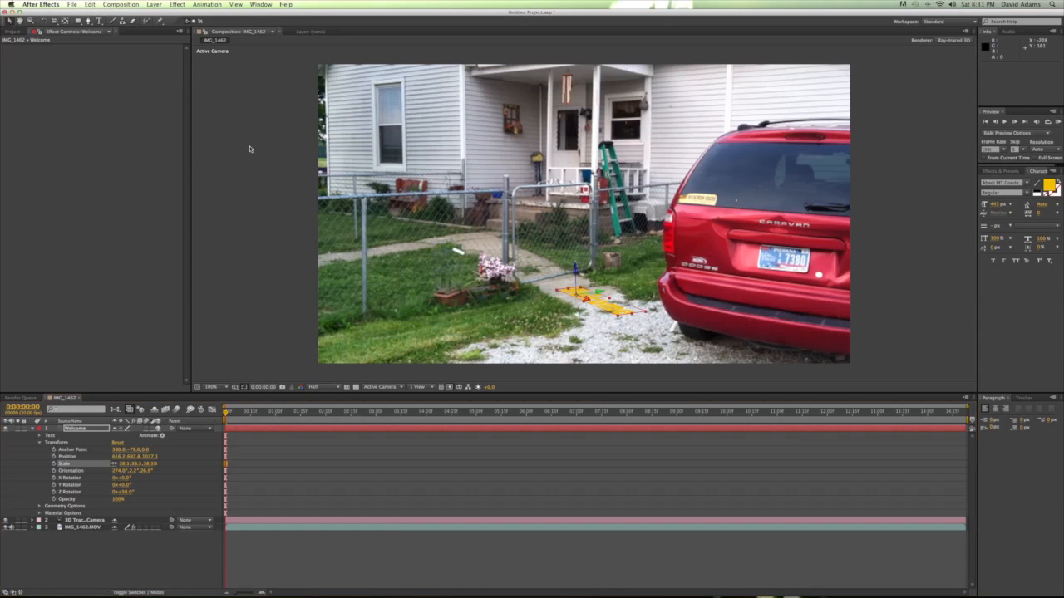
pyautogui.moveTo(590, 304); pyautogui.dragTo(579, 297)
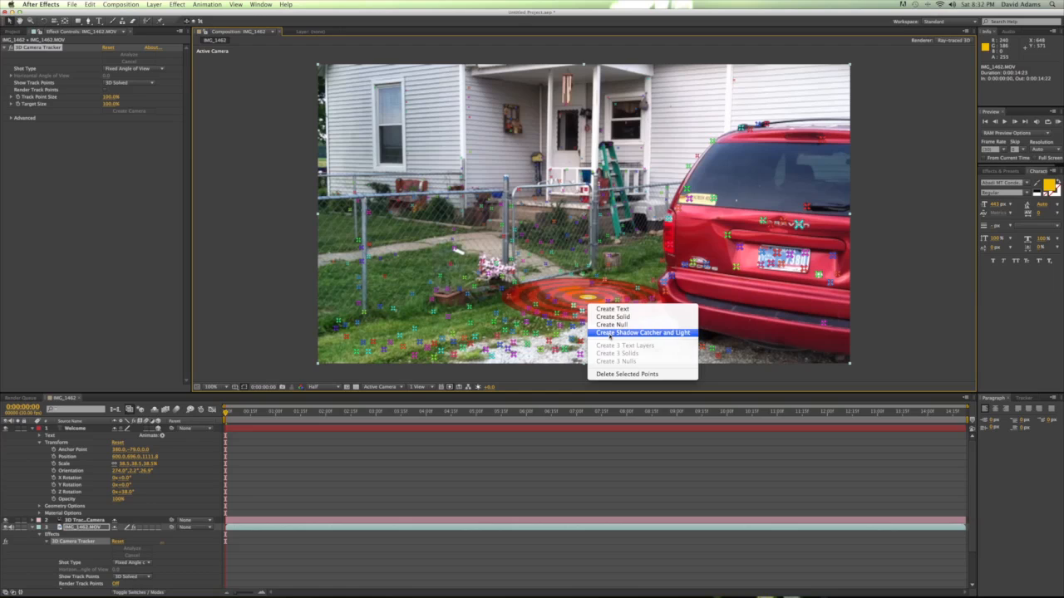
# - Create a shadow catcher and light from the tracked ground plane under the walkway text
pyautogui.click(640, 332)
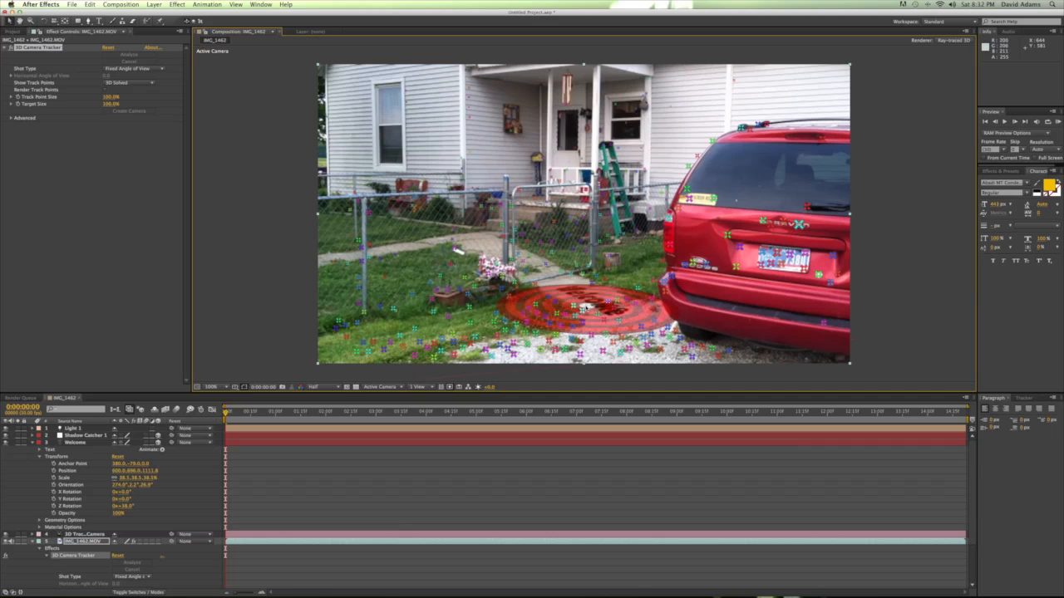
pyautogui.click(585, 307)
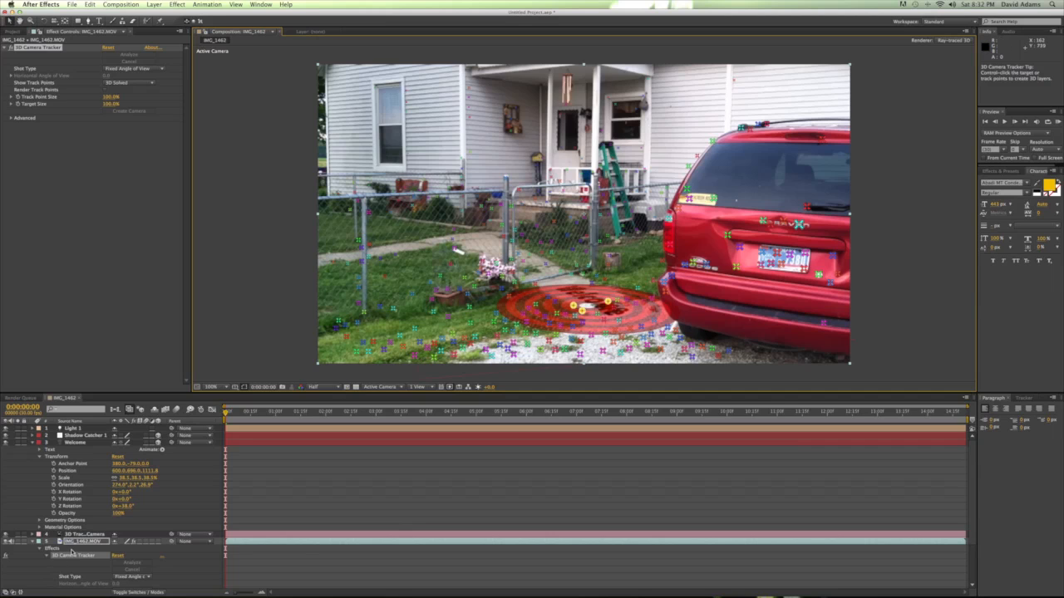
# - Enlarge the Shadow Catcher 1 layer to a scale of about 1406%
pyautogui.click(76, 436)
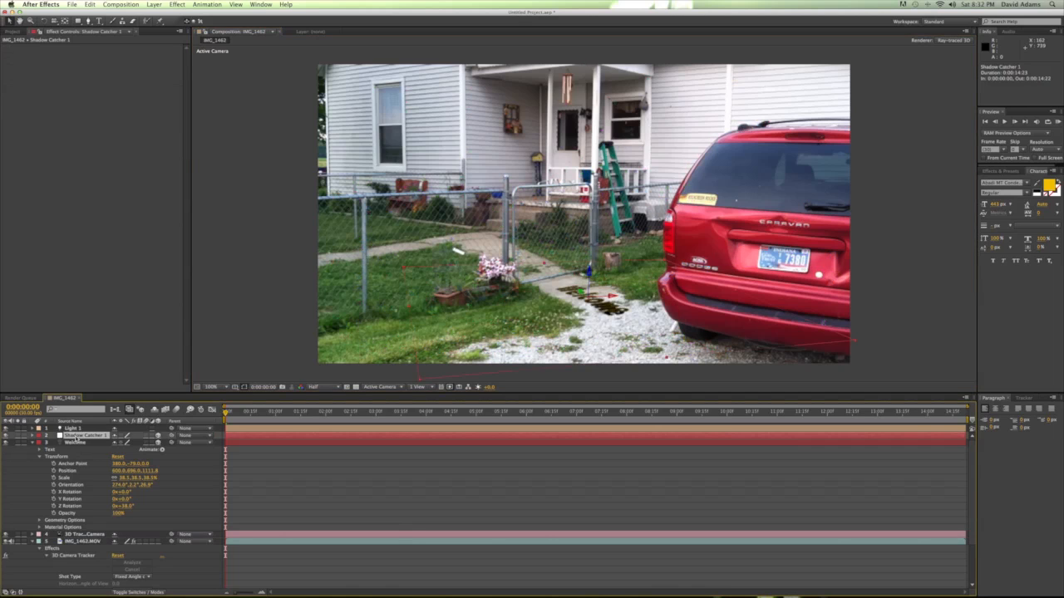
pyautogui.press('s')
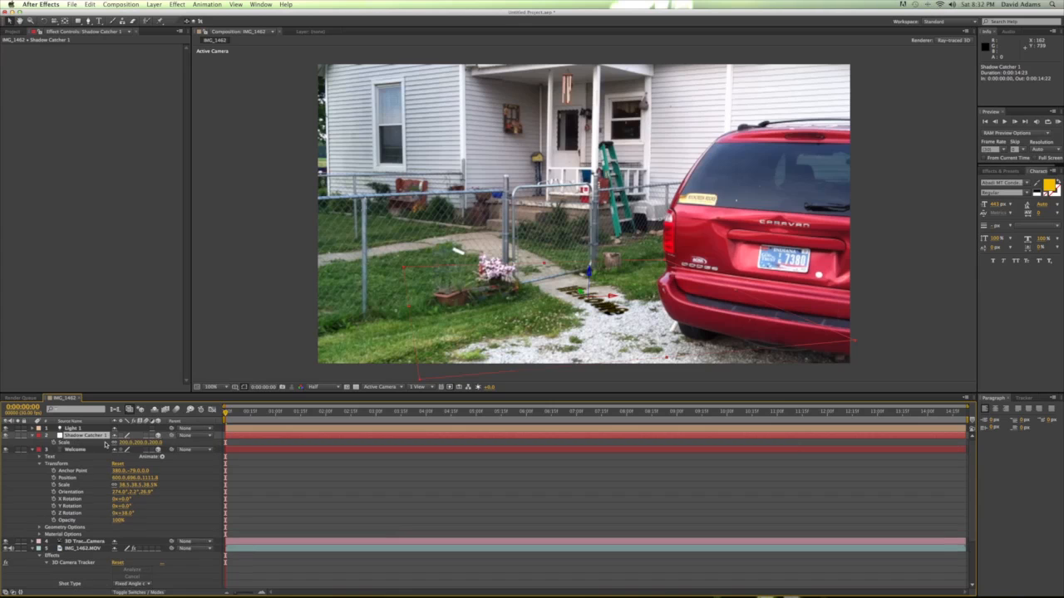
pyautogui.moveTo(126, 443); pyautogui.dragTo(158, 443)
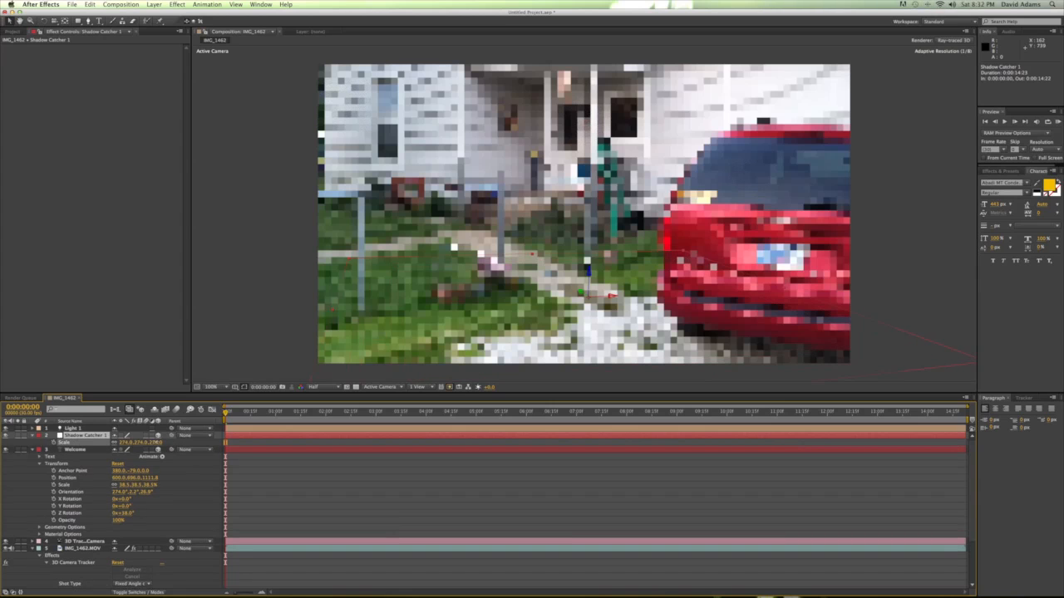
pyautogui.moveTo(445, 431); pyautogui.dragTo(769, 429)
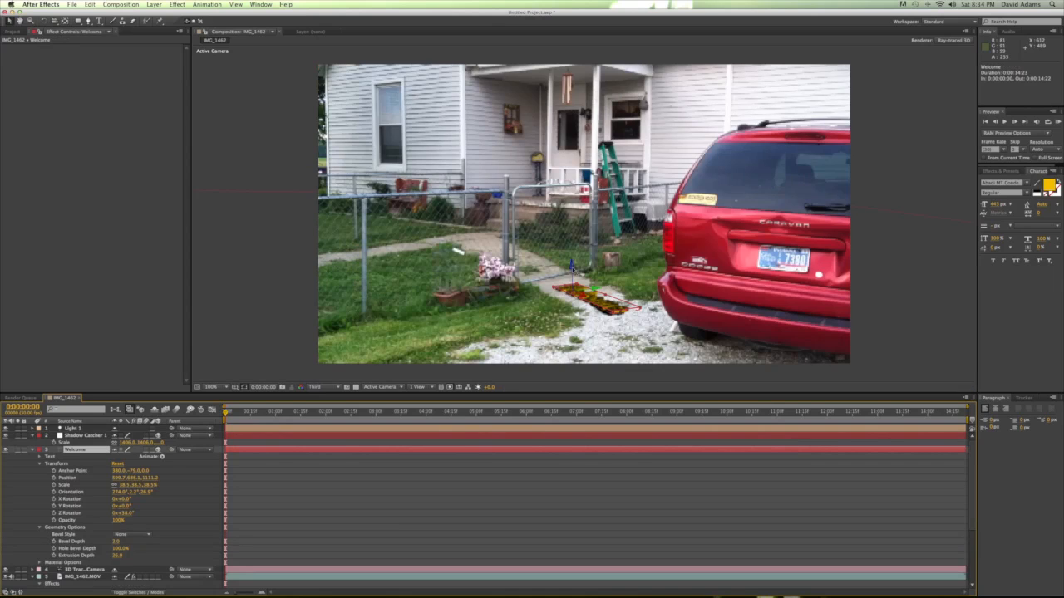
# - Raise the Welcome text in front of the porch and stand it upright facing the camera, with X Rotation at 90° and Y Rotation adjusted
pyautogui.moveTo(572, 266); pyautogui.dragTo(575, 118)
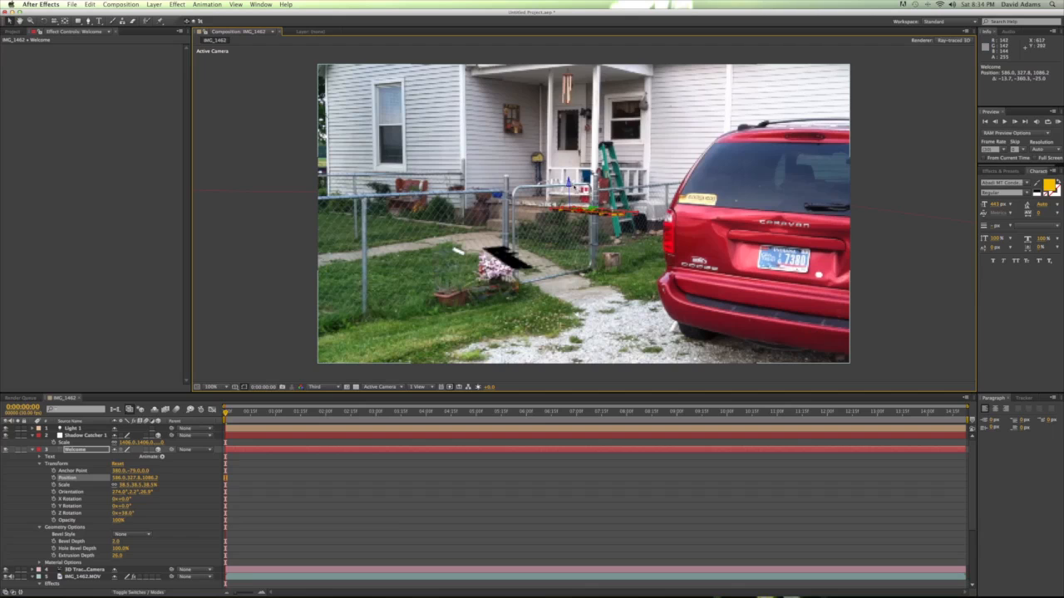
pyautogui.moveTo(568, 182); pyautogui.dragTo(569, 157)
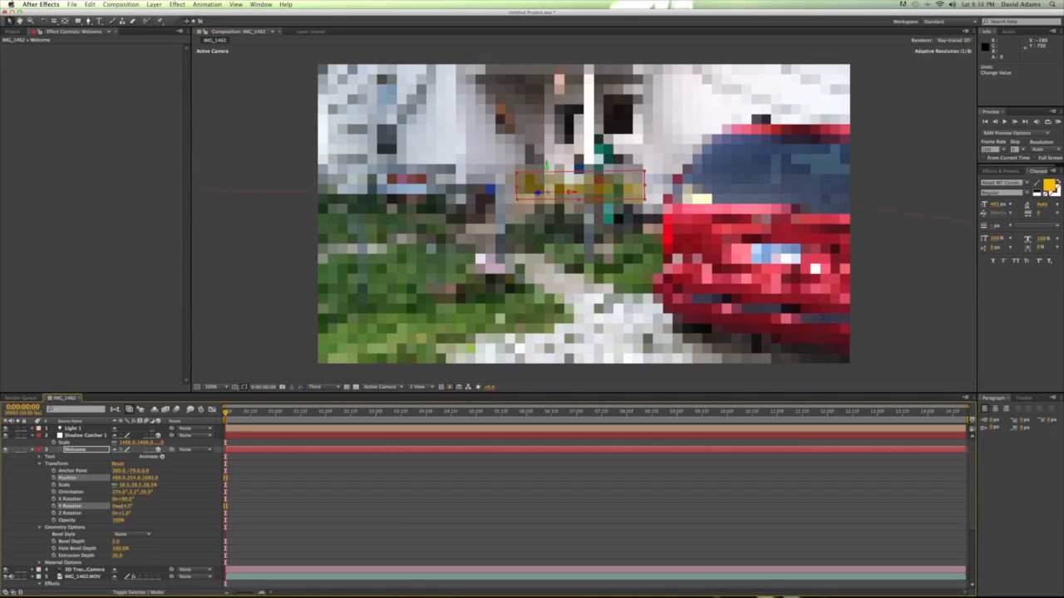
pyautogui.moveTo(121, 505)
pyautogui.mouseDown()
pyautogui.moveTo(131, 505)
pyautogui.moveTo(113, 507)
pyautogui.mouseUp()
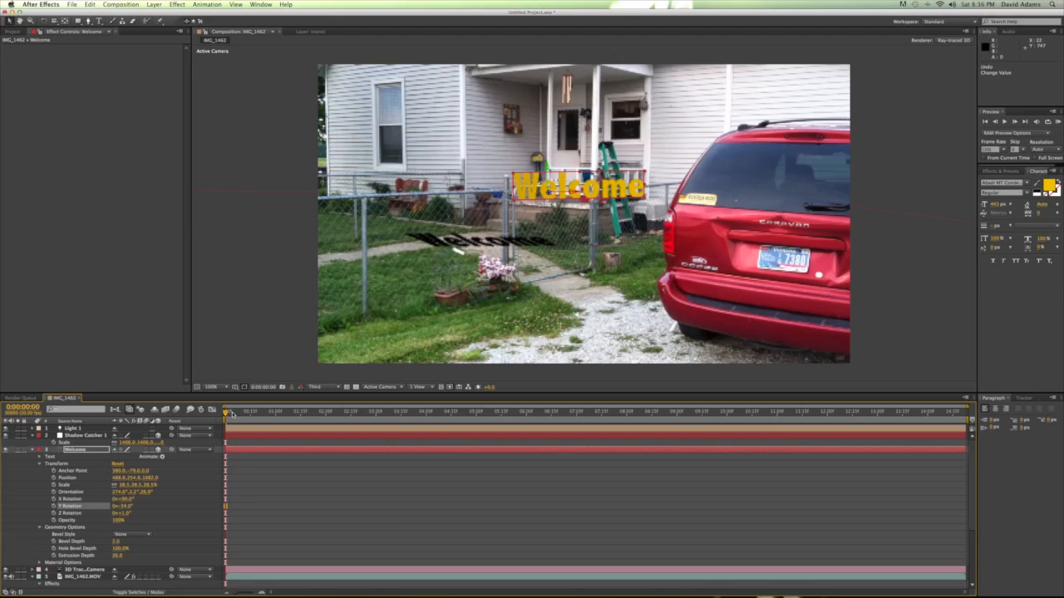
# - Collapse the Welcome layer's properties and lower Shadow Catcher 1's opacity to about 65% to soften the shadow
pyautogui.click(33, 452)
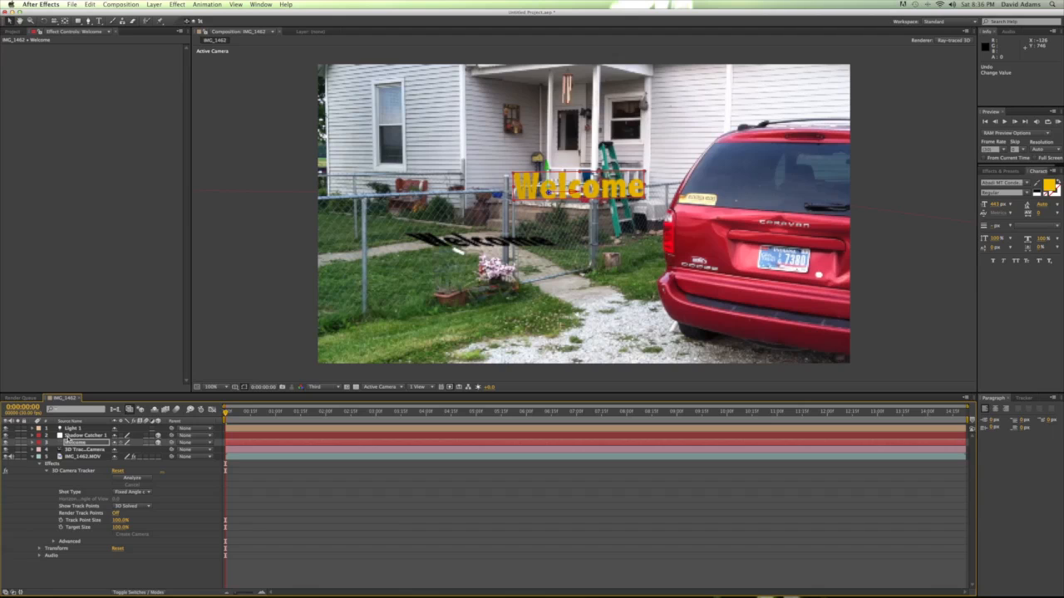
pyautogui.click(67, 437)
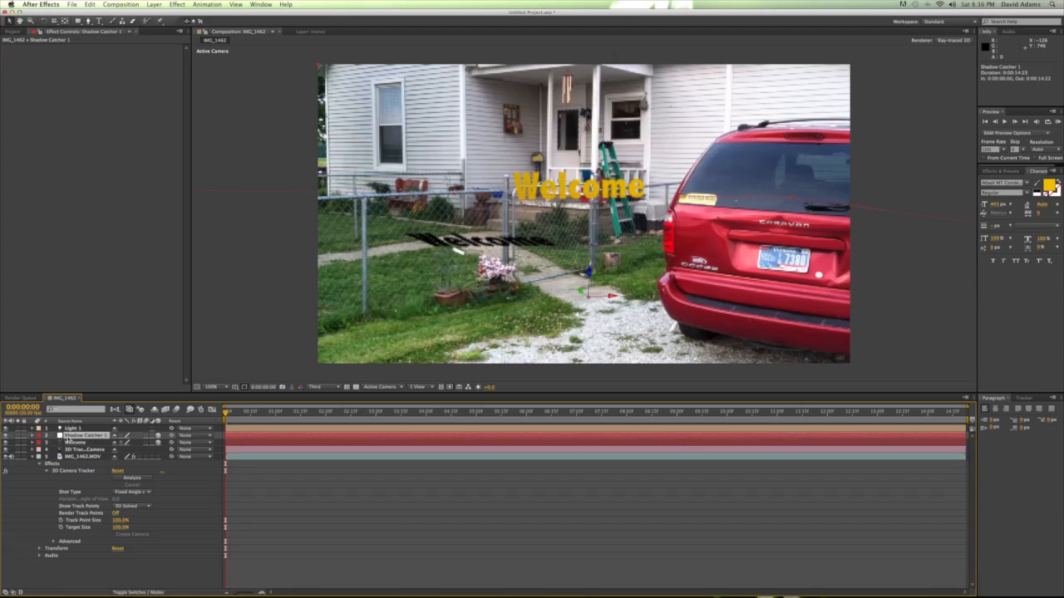
pyautogui.press('t')
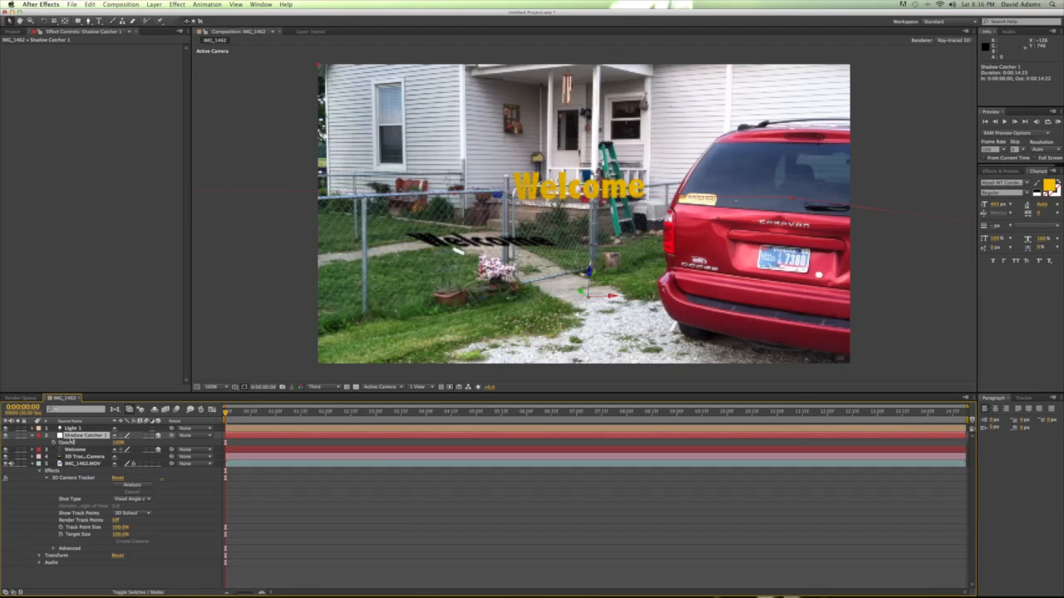
pyautogui.moveTo(115, 445); pyautogui.dragTo(101, 446)
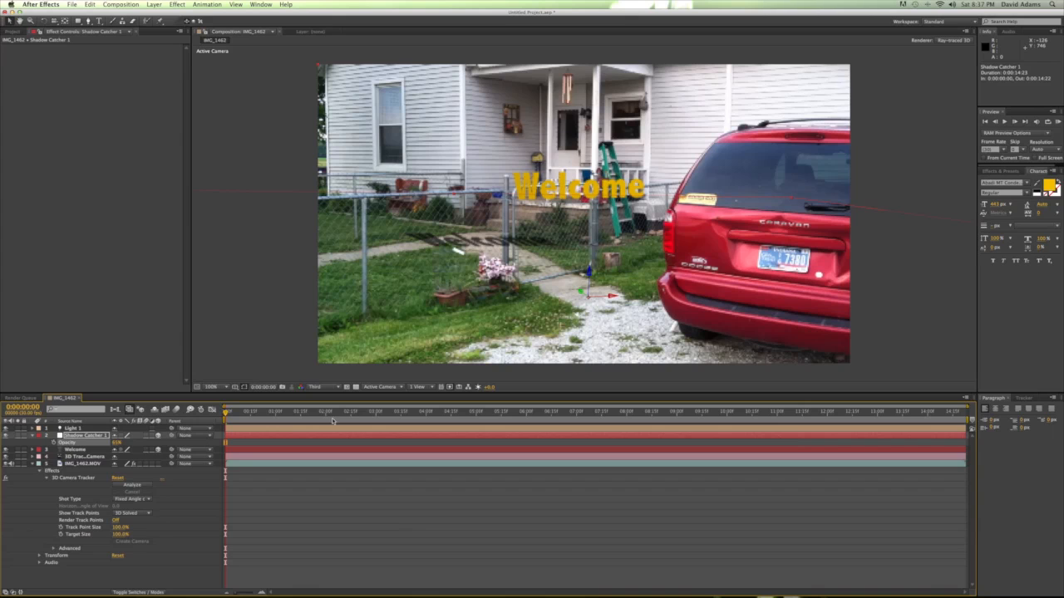
# - Scrub through the composition to check how the Welcome text and its shadow track with the camera movement
pyautogui.moveTo(227, 411); pyautogui.dragTo(657, 401)
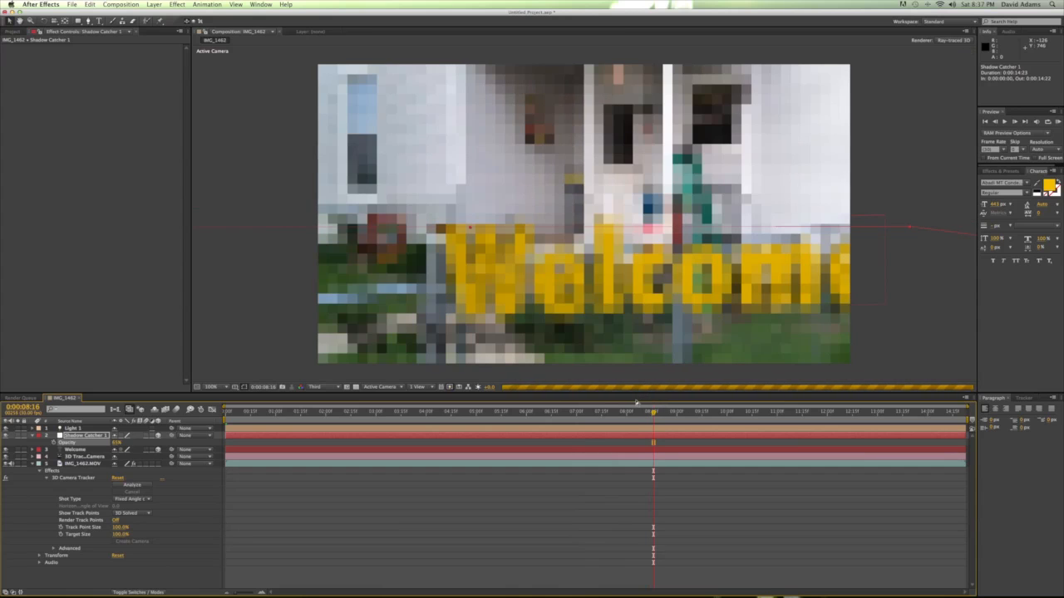
pyautogui.moveTo(653, 413); pyautogui.dragTo(453, 419)
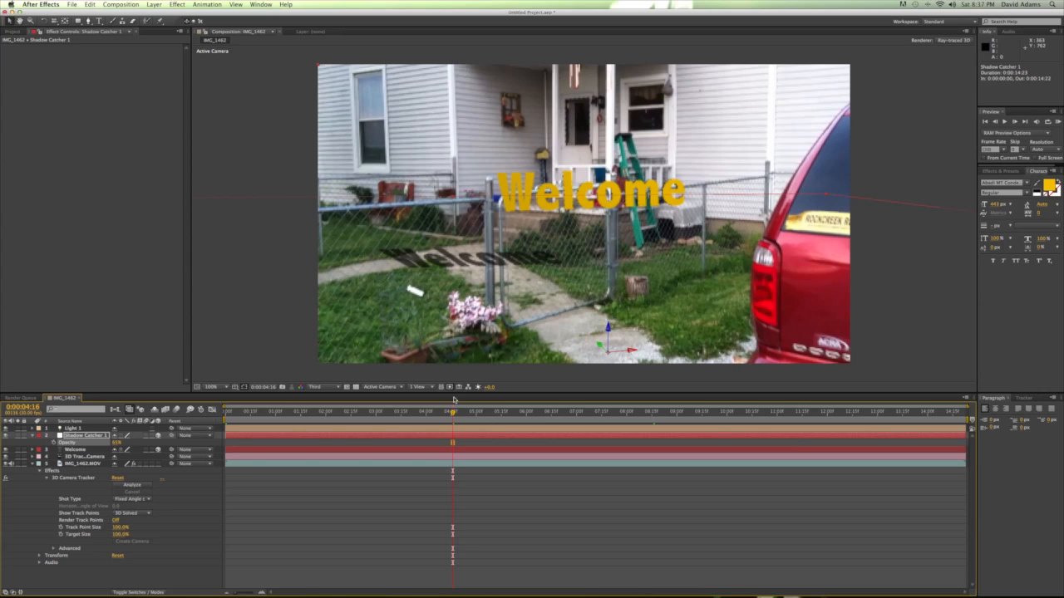
pyautogui.moveTo(454, 413); pyautogui.dragTo(707, 413)
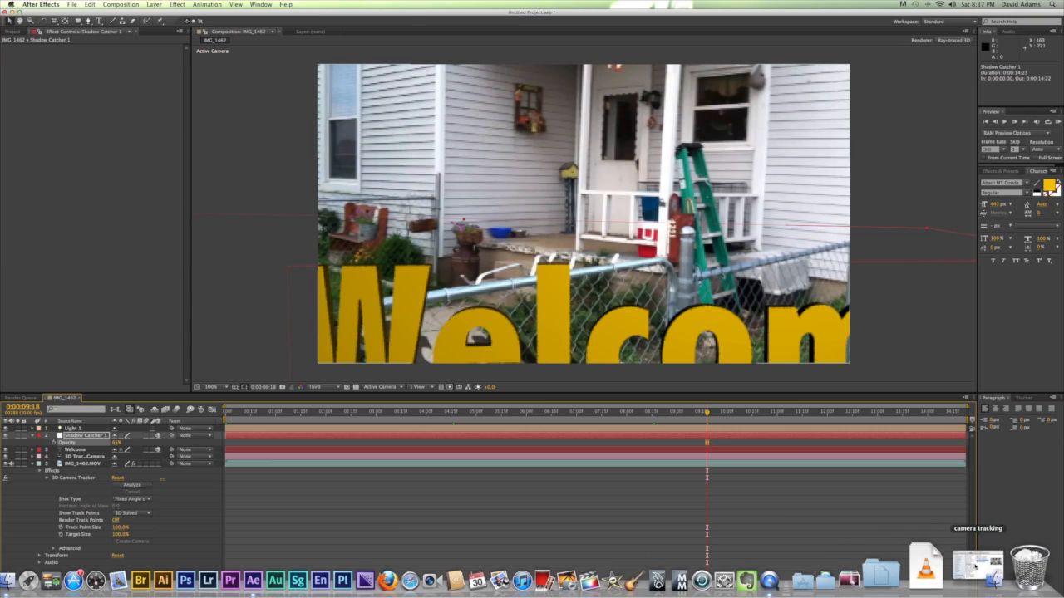
# - Switch to Finder and preview "Camera Tracking and Solving.mov" from the camera tracking folder, then close the preview
pyautogui.click(974, 567)
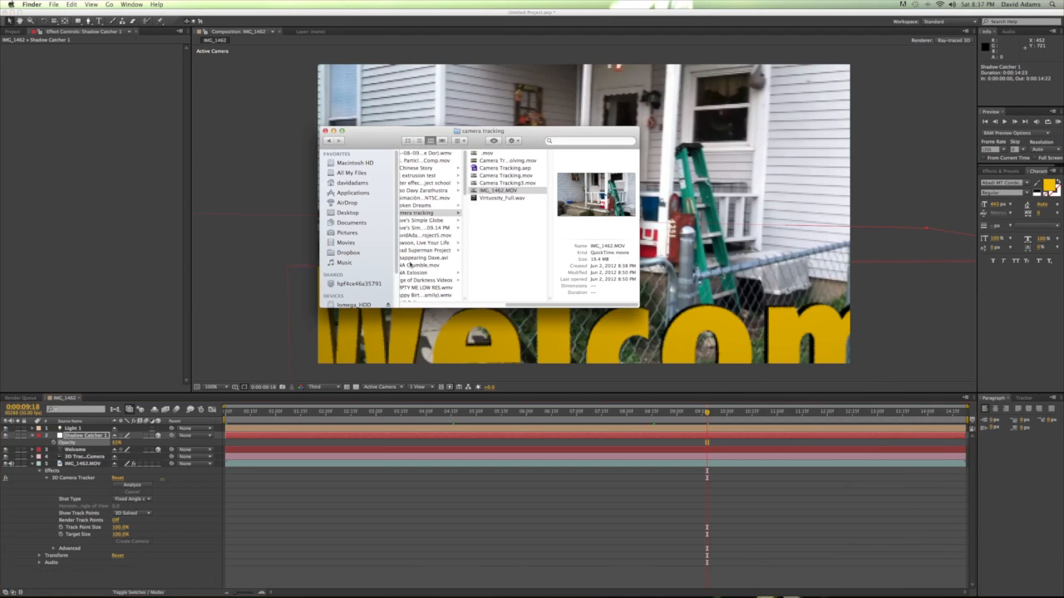
pyautogui.click(476, 161)
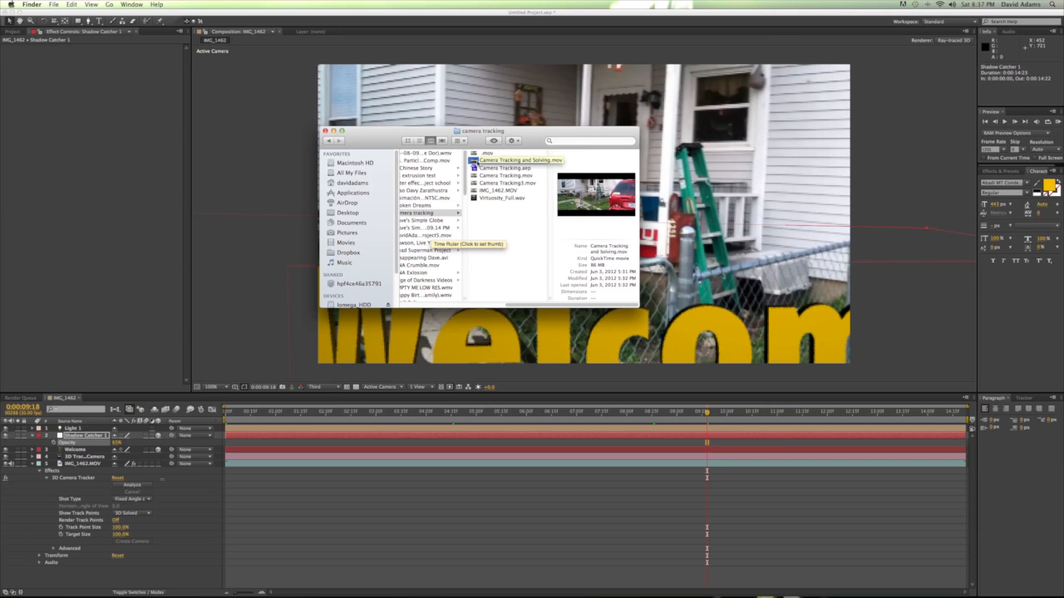
pyautogui.press('space')
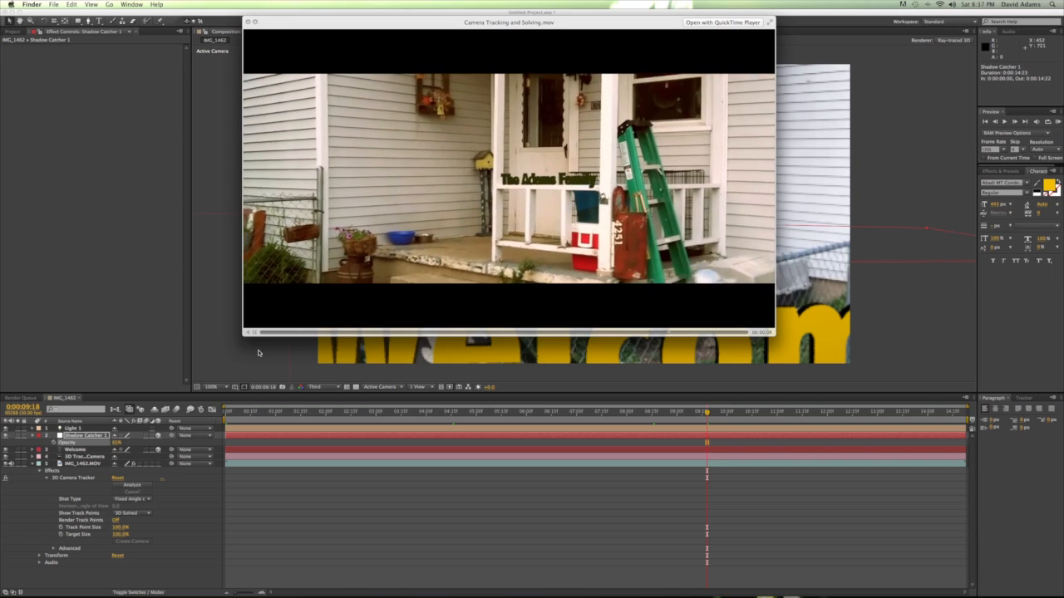
pyautogui.press('space')
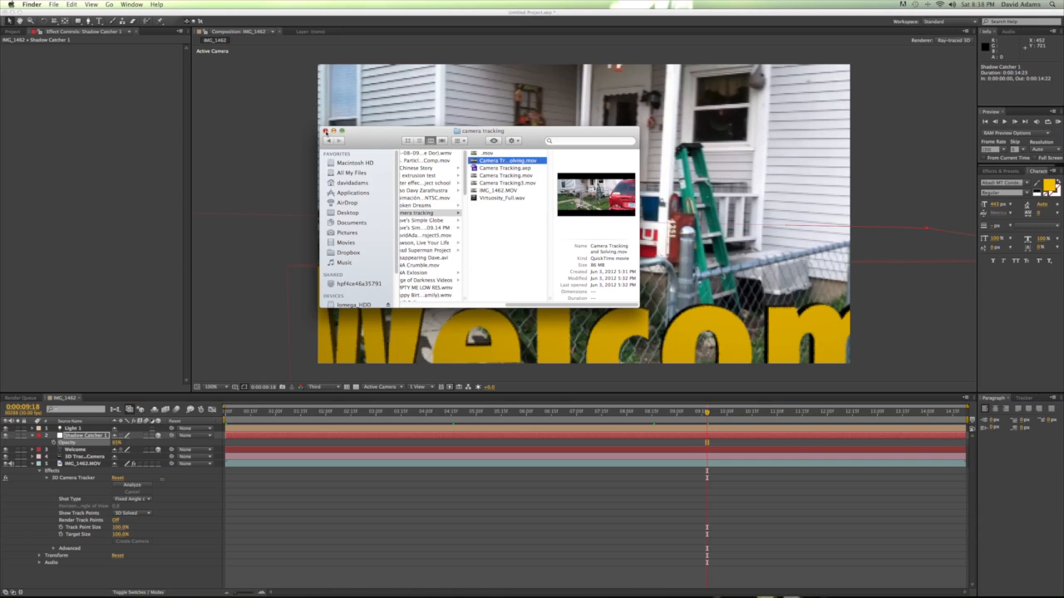
pyautogui.press('super+o')
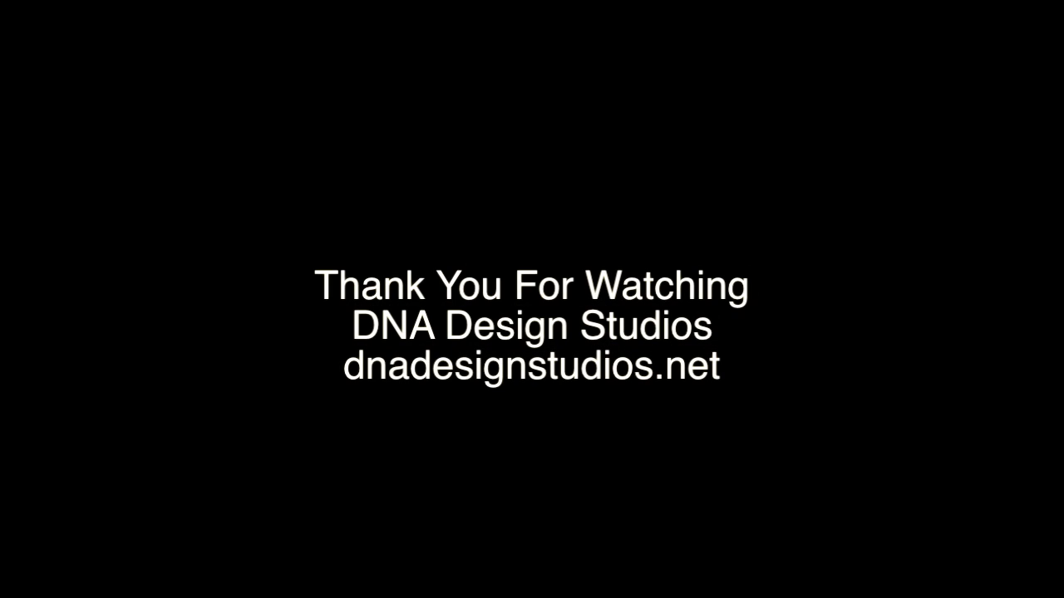